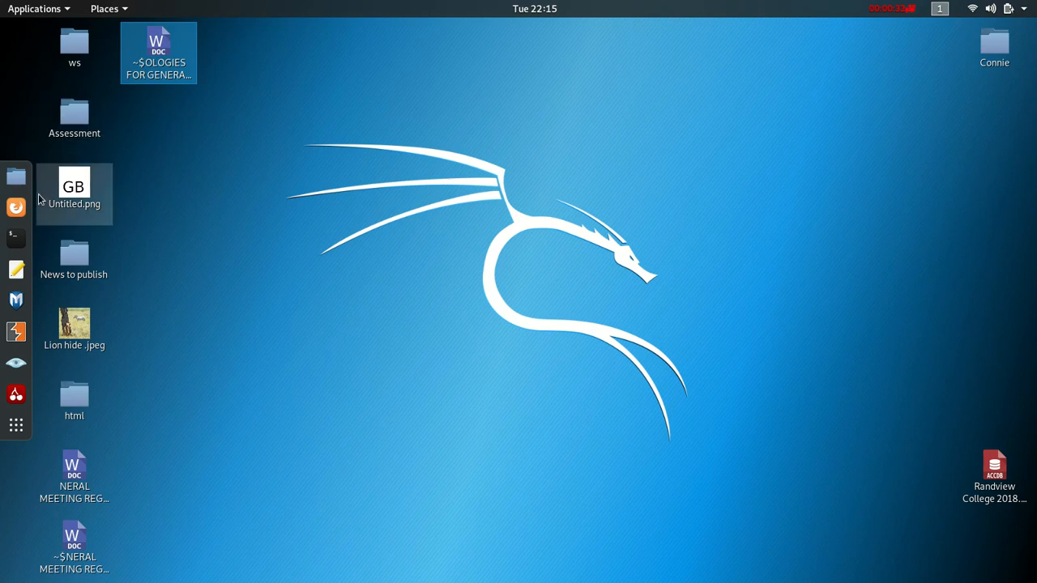
- Search the installed applications for "gim" and launch the GNU Image Manipulation Program
left_click(17, 427)
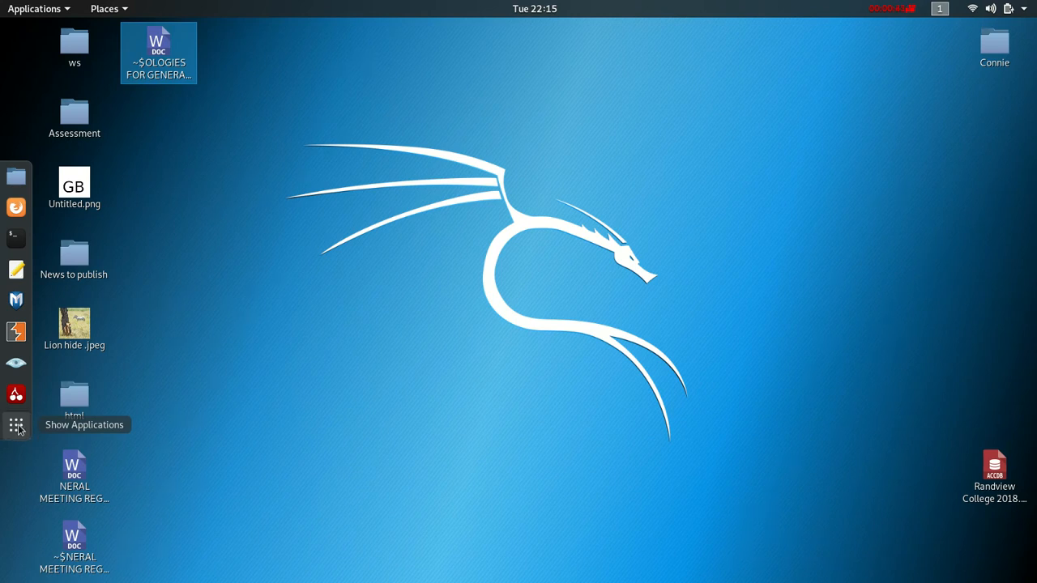
left_click(470, 45)
type("gim")
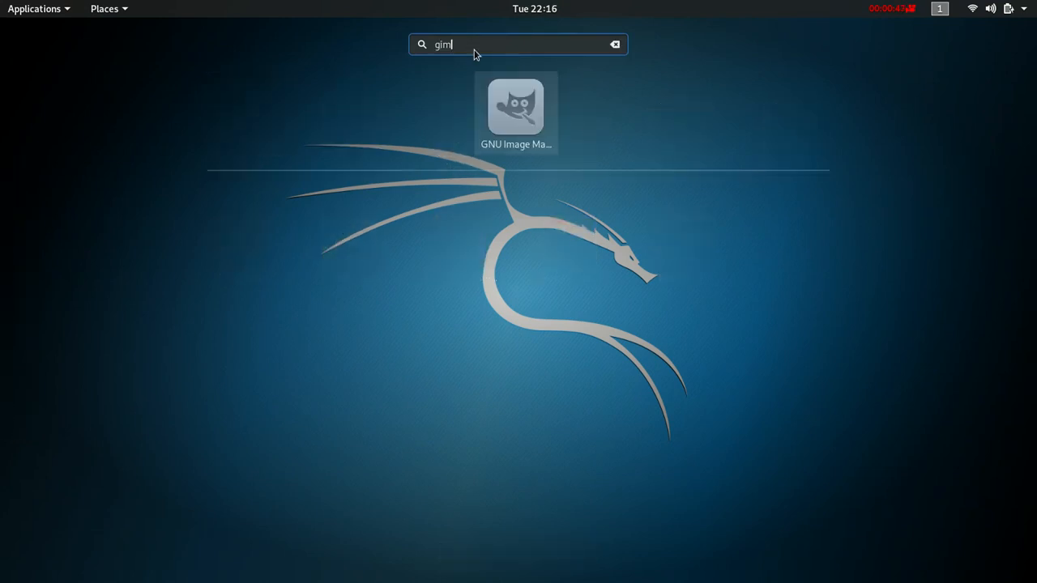
left_click(523, 110)
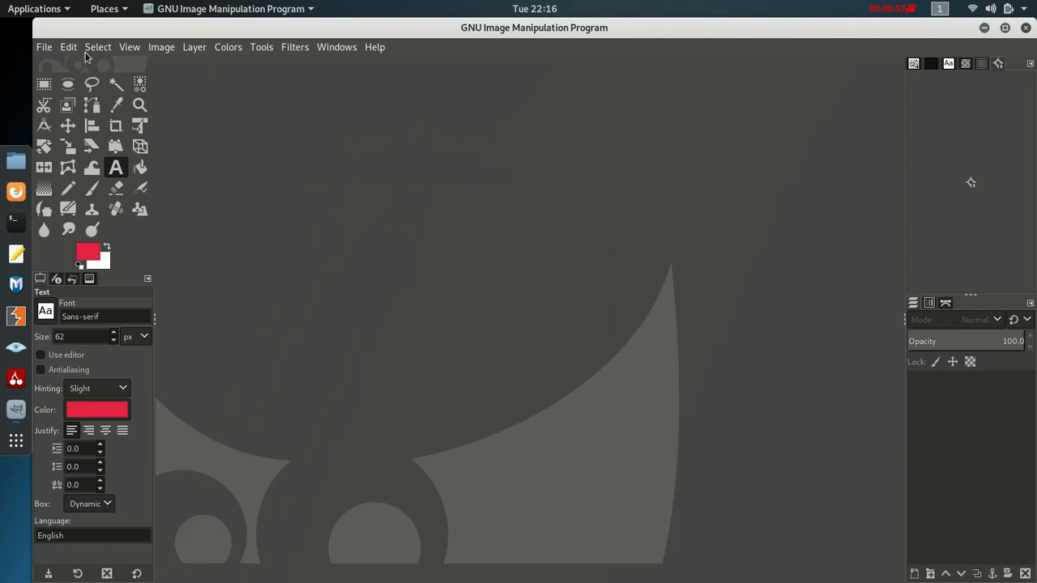
- Create a new 1000 × 1000 px image filled with transparency
left_click(46, 47)
mouse_move(63, 52)
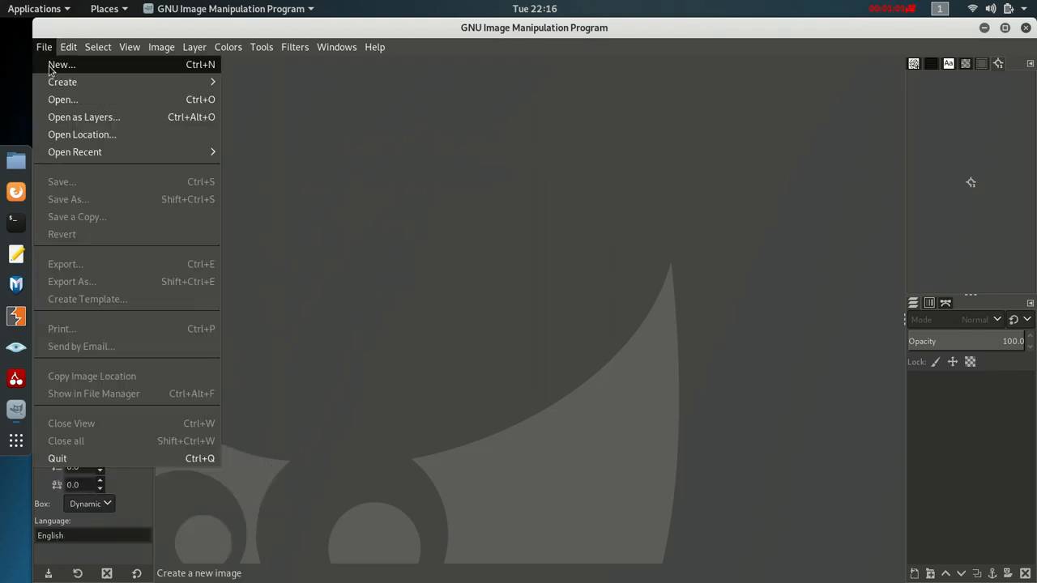
left_click(50, 66)
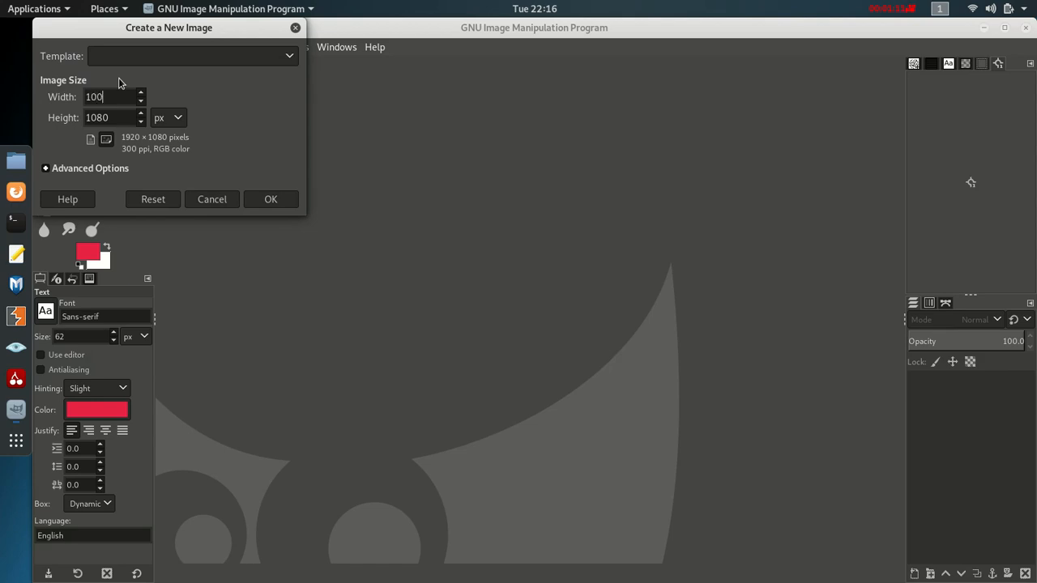
left_click(125, 117)
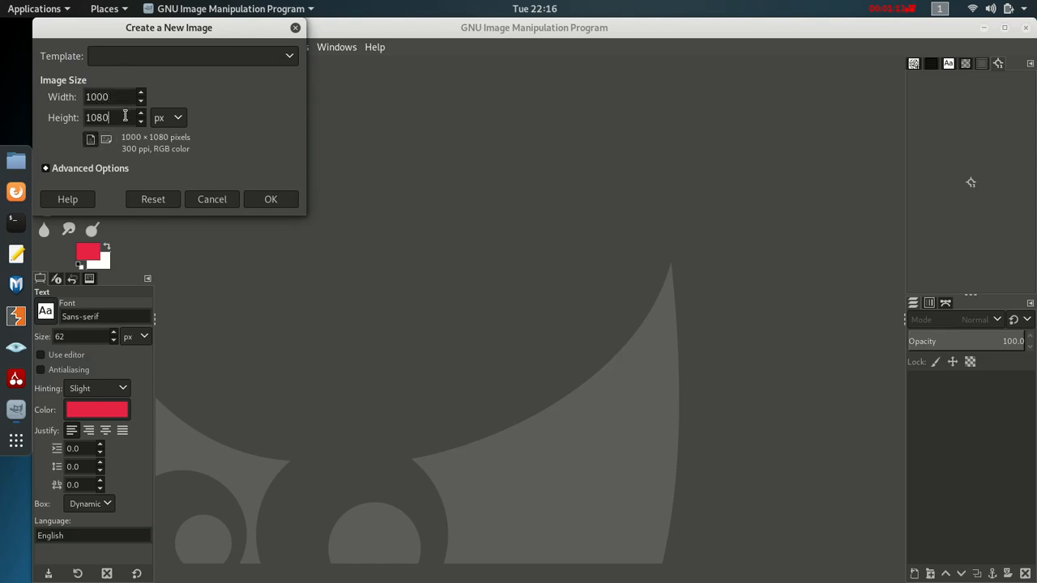
type("000")
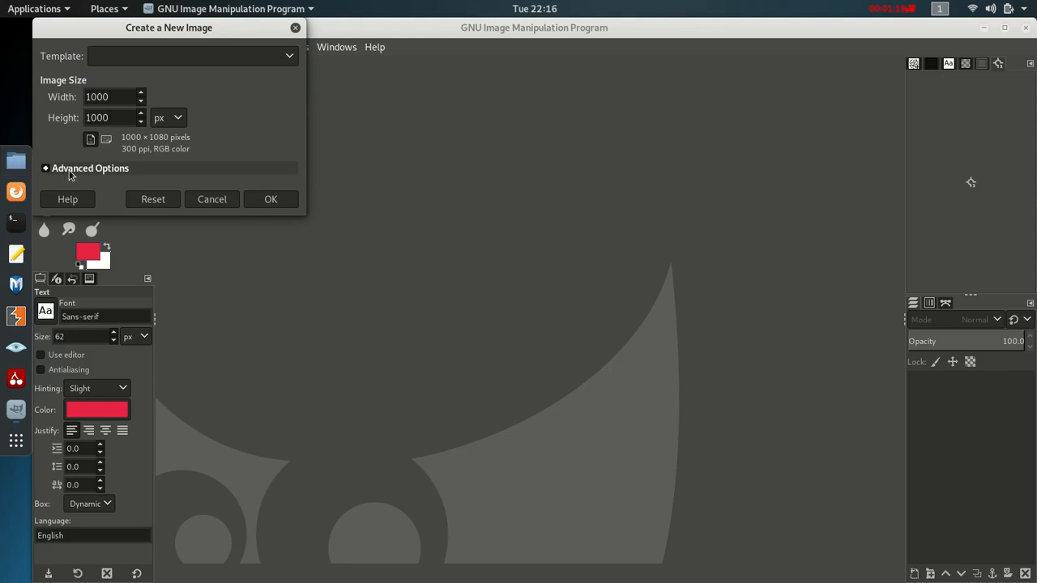
left_click(70, 171)
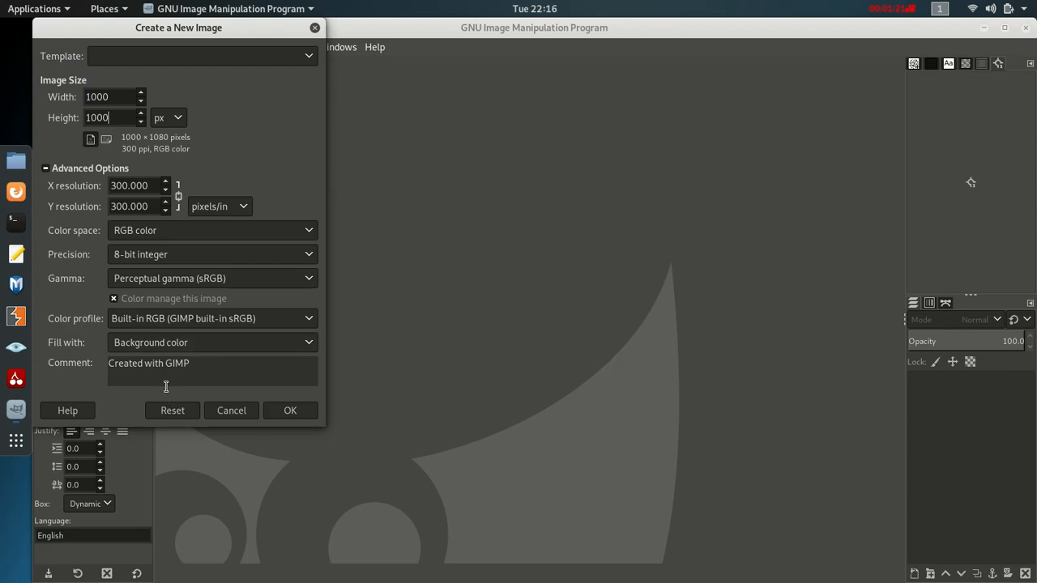
left_click(130, 344)
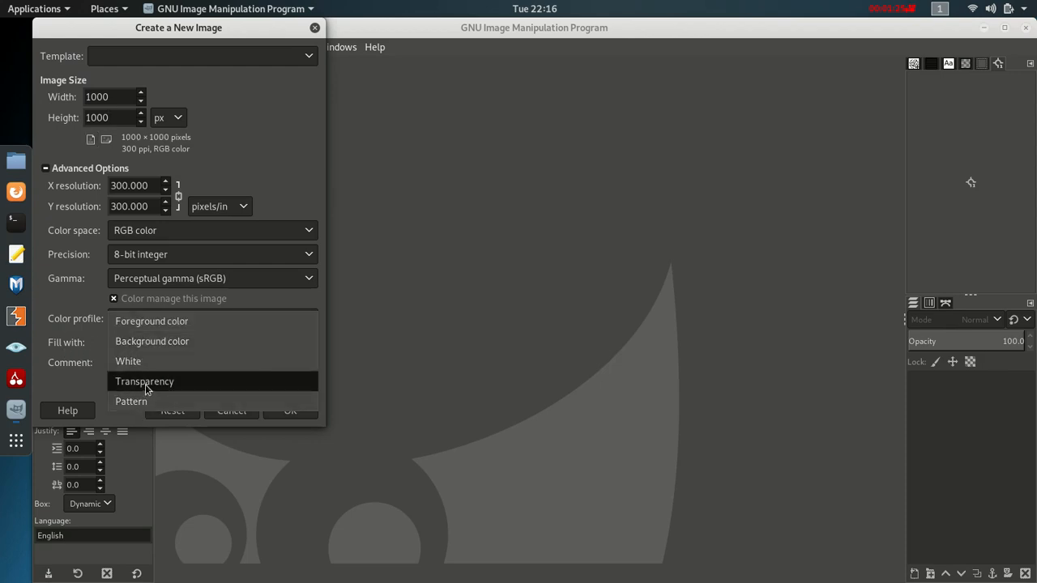
left_click(146, 385)
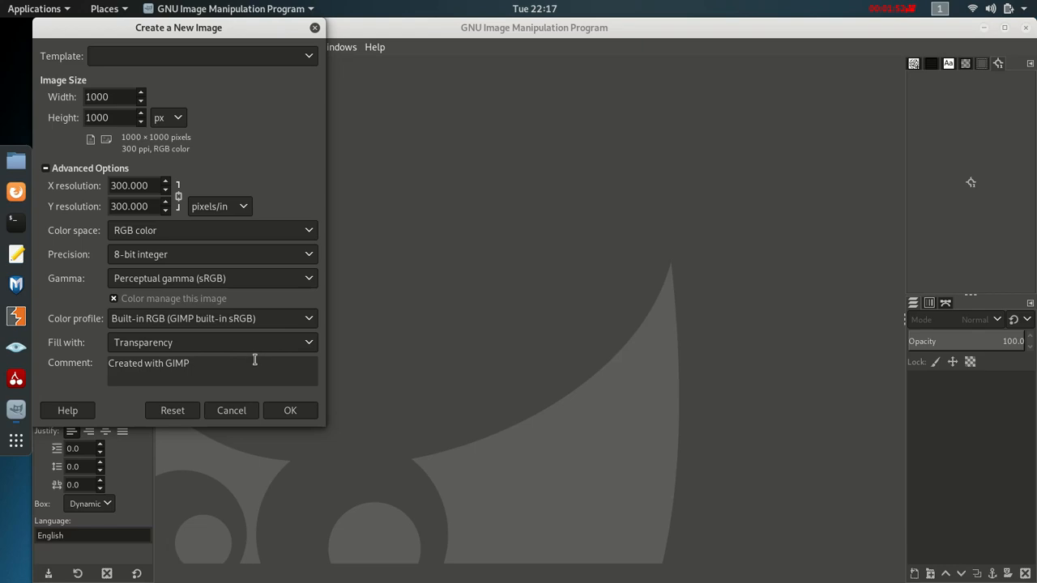
left_click(290, 411)
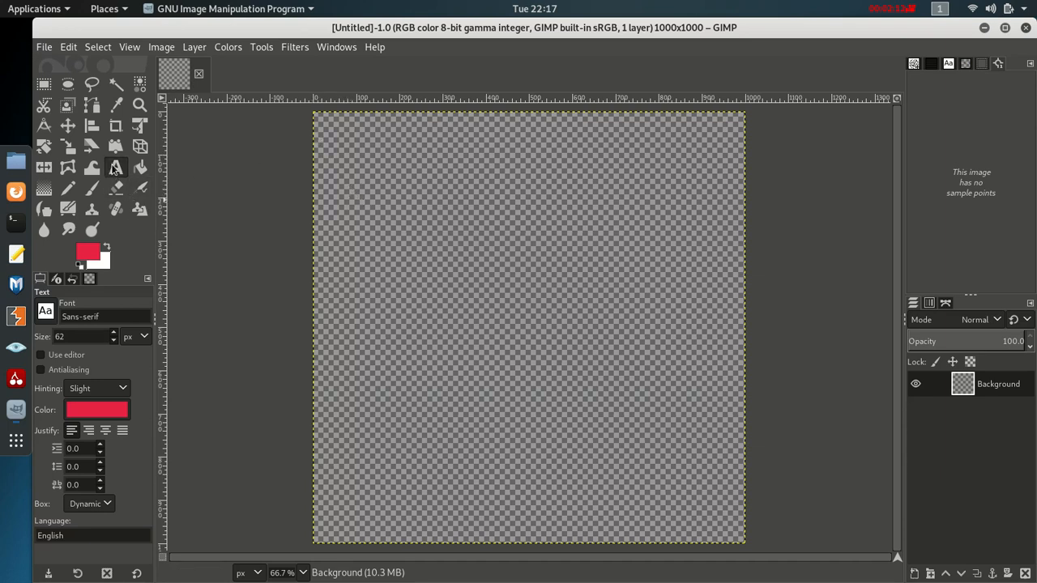
- Draw a rectangular selection about 655 × 629 px on the transparent canvas
left_click(115, 172)
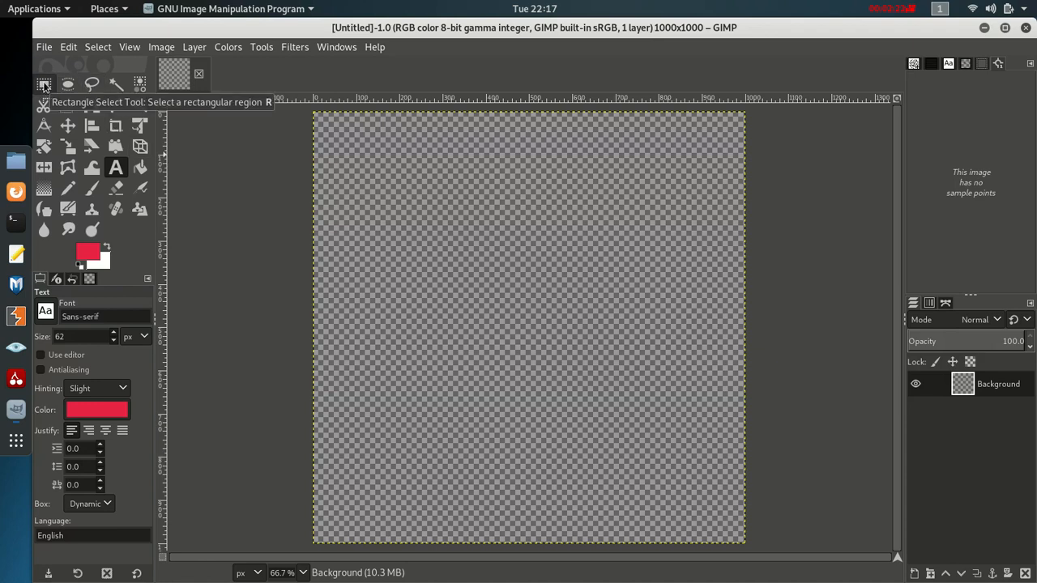
left_click(44, 84)
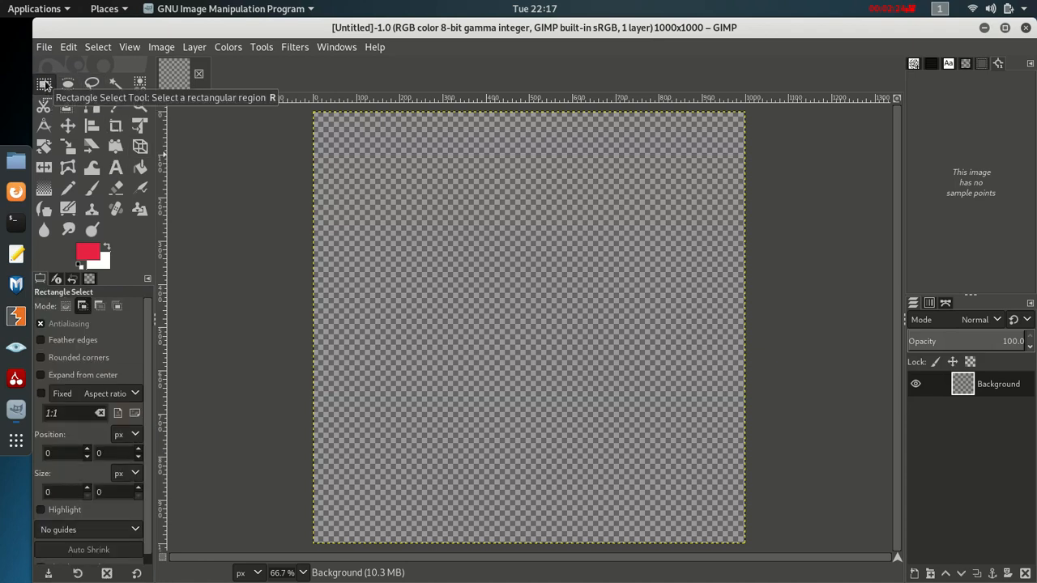
left_click_drag(353, 176, 636, 446)
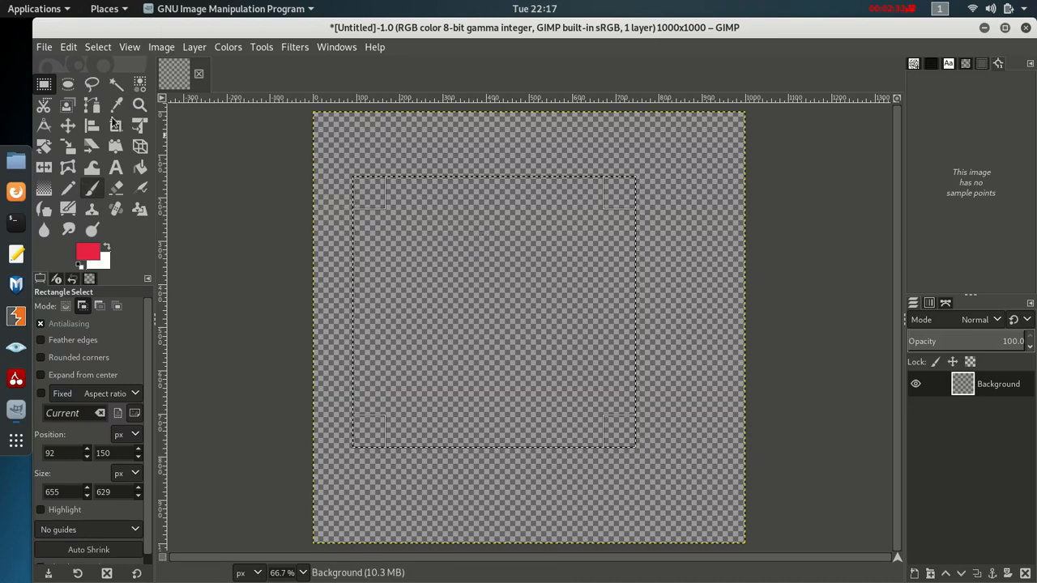
- Set the foreground color to near-black 150102 and fill the rectangular selection with it
left_click(89, 254)
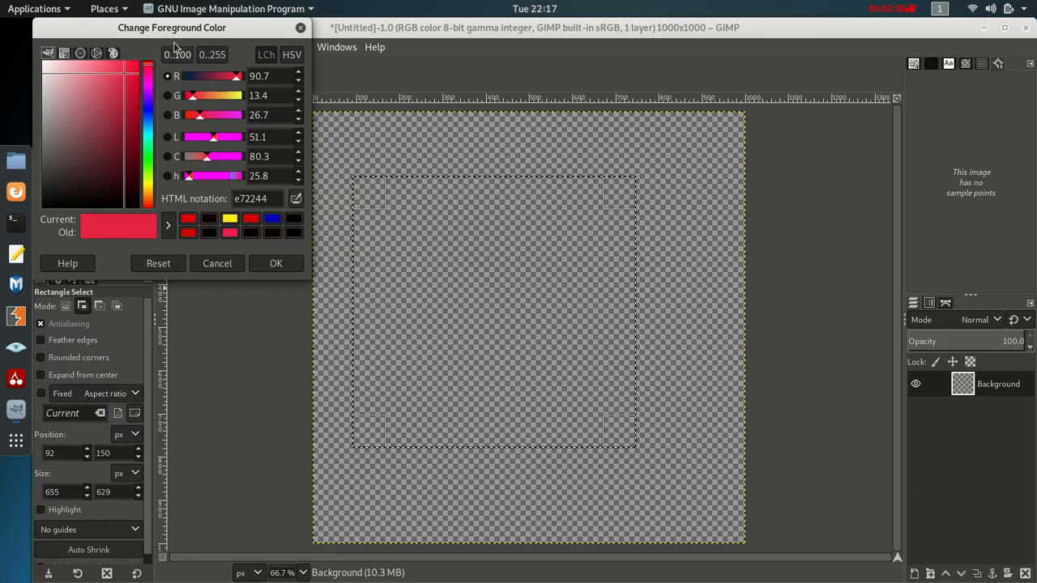
left_click(209, 218)
left_click(266, 261)
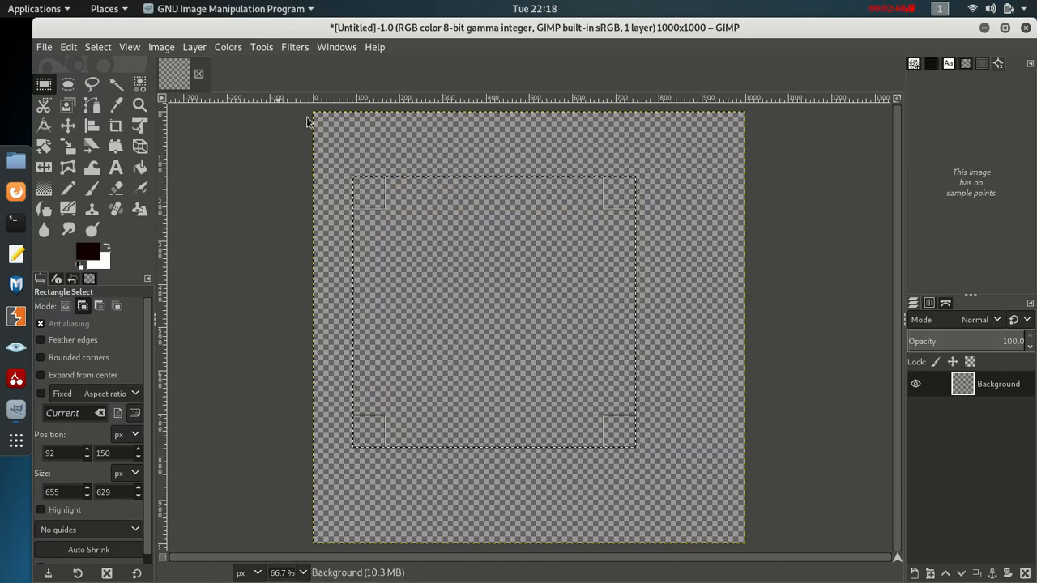
left_click(228, 47)
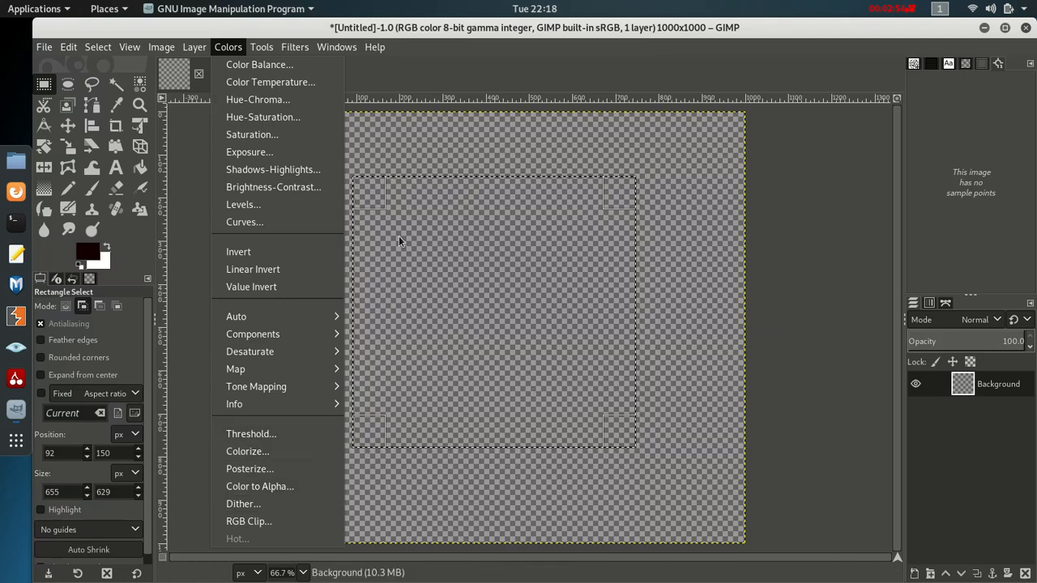
mouse_move(119, 53)
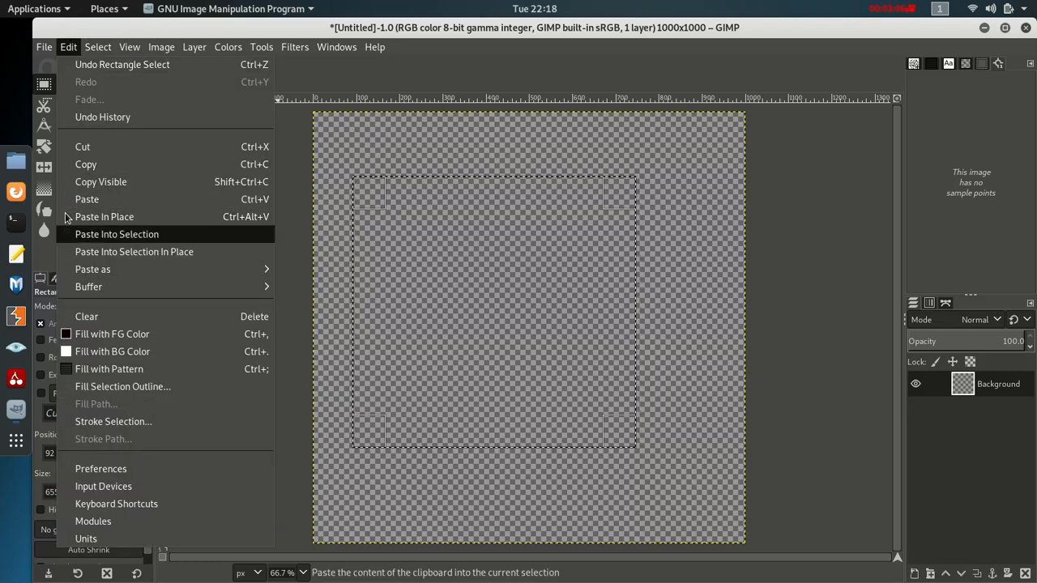
left_click(139, 338)
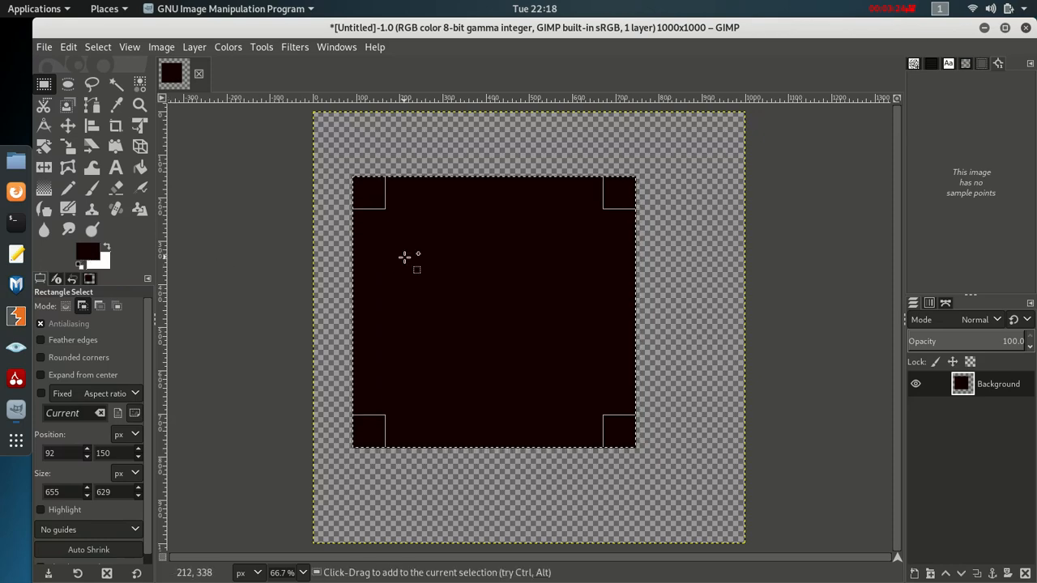
- Set the foreground color to dark red and undo the near-black fill of the rectangle
left_click(83, 252)
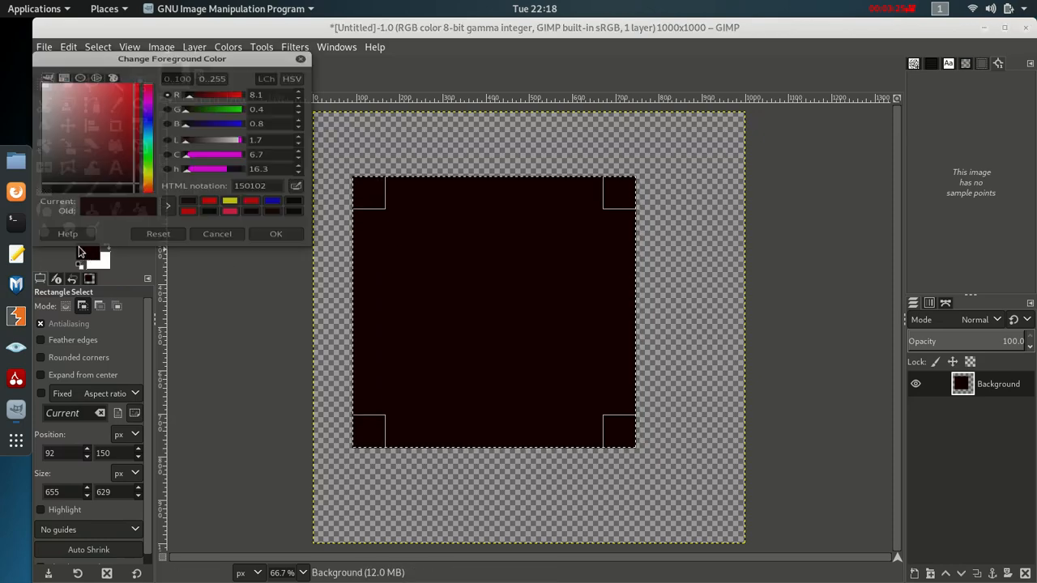
left_click(207, 161)
left_click(268, 264)
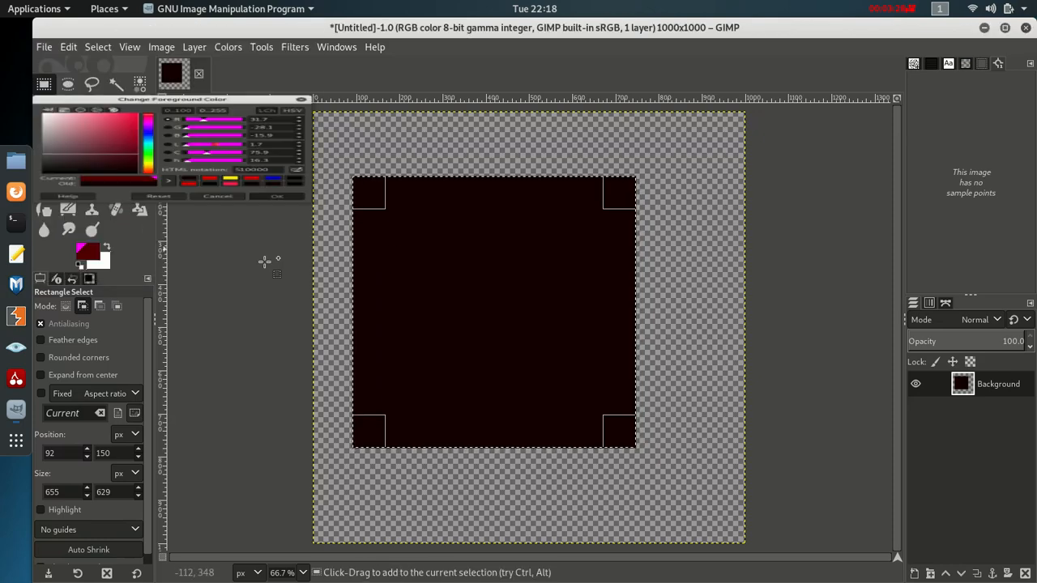
left_click_drag(440, 264, 473, 271)
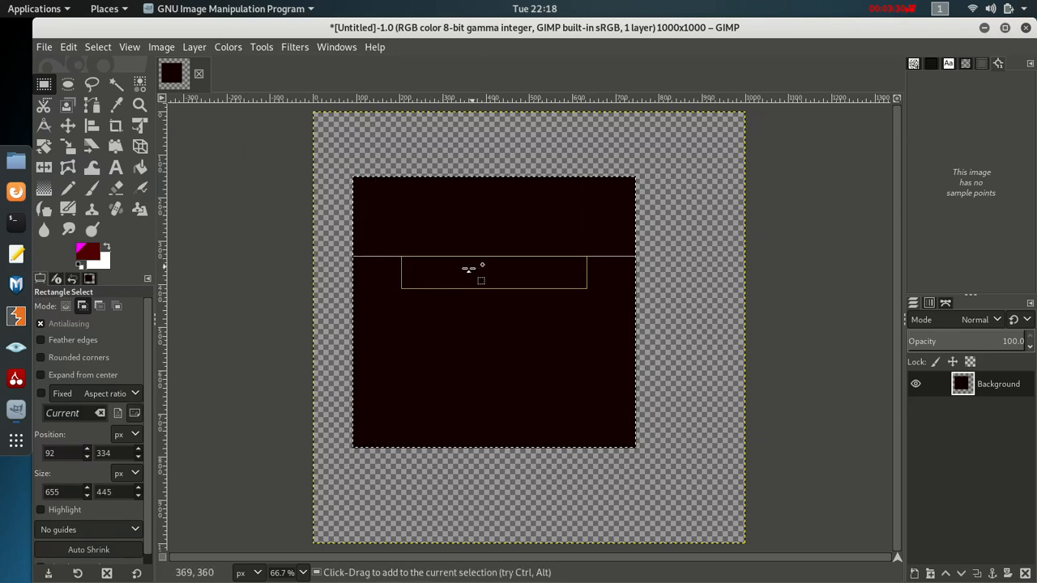
key("ctrl+z")
key("ctrl+z")
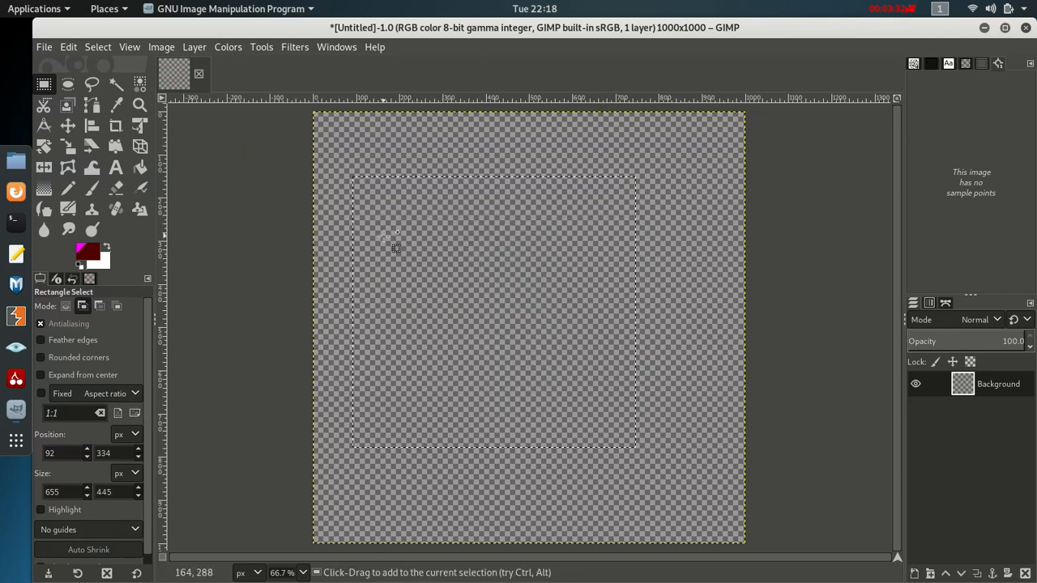
- Fill the rectangular selection with foreground color fc2551, and undo both the fill and the selection
left_click(77, 249)
left_click(126, 68)
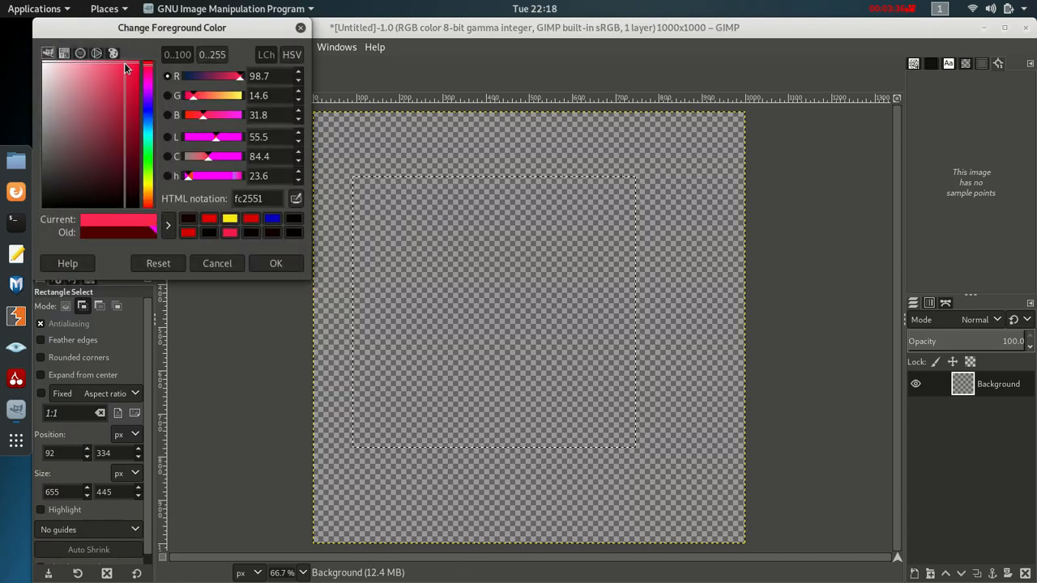
left_click(275, 263)
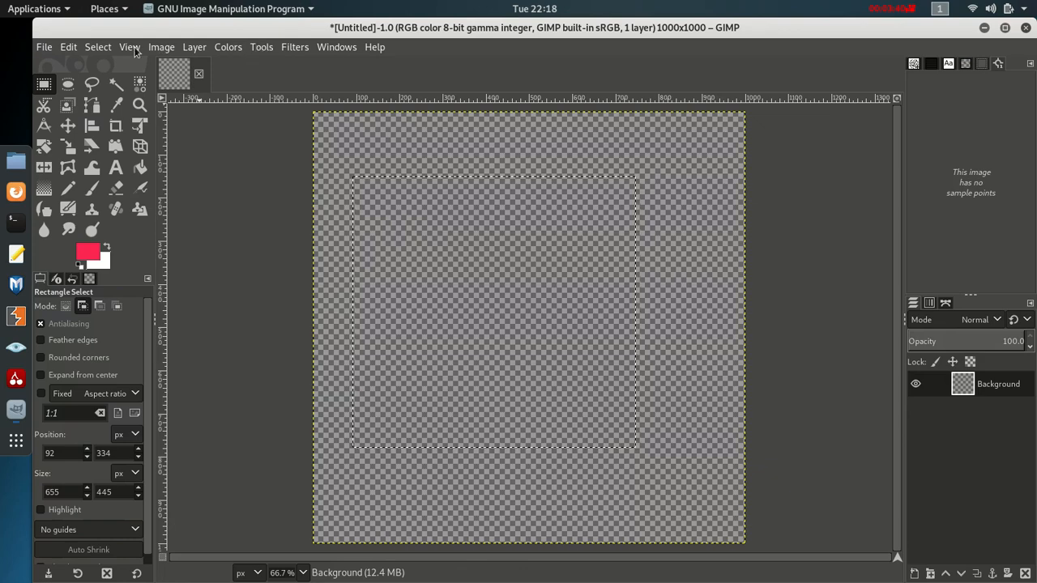
left_click(99, 47)
mouse_move(70, 46)
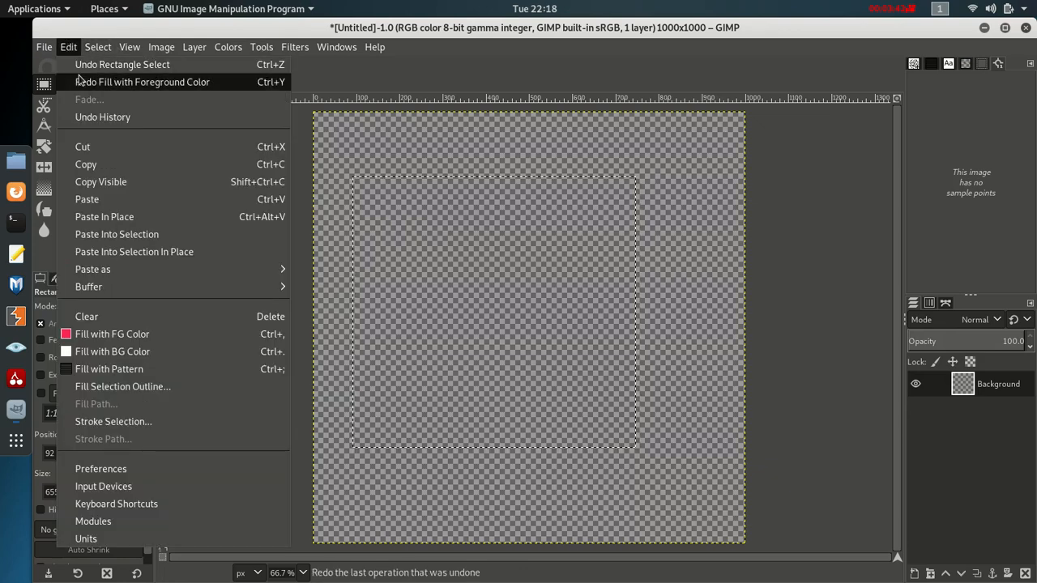
left_click(128, 335)
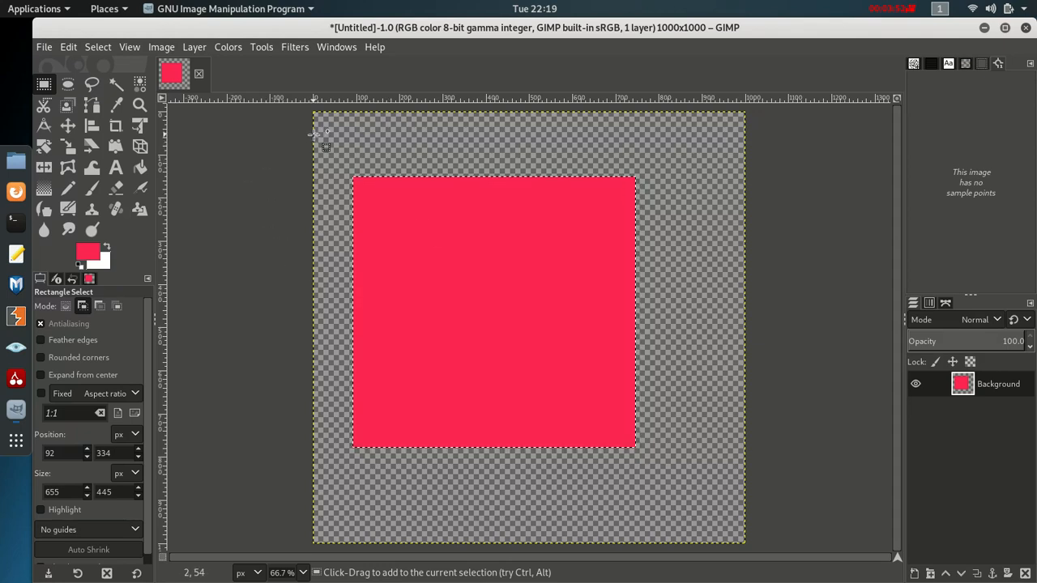
key("ctrl+z")
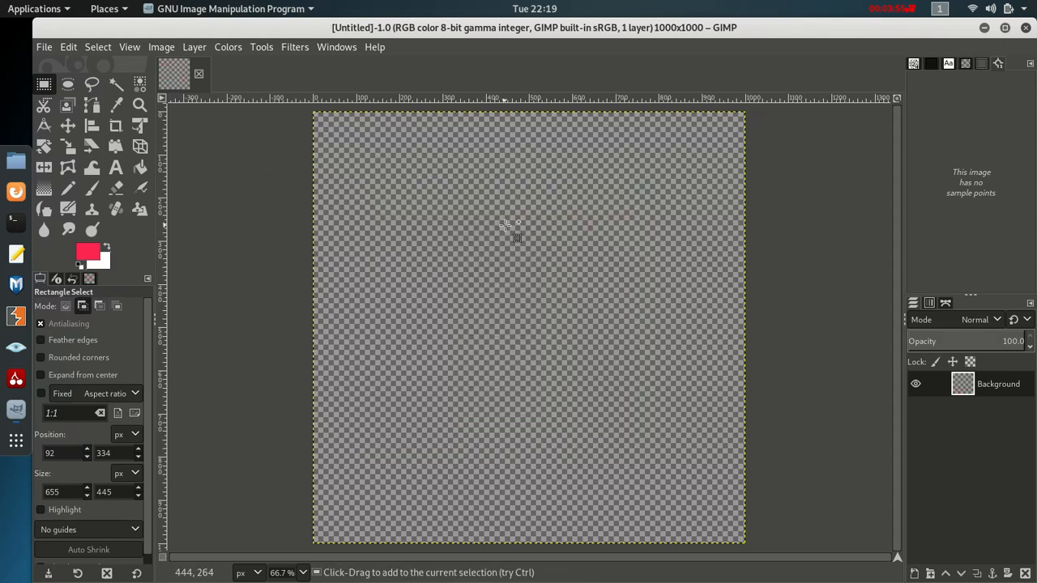
- Draw an elliptical selection about 772 × 797 px around the canvas center and fill it with blue foreground color 4025fc
left_click(67, 84)
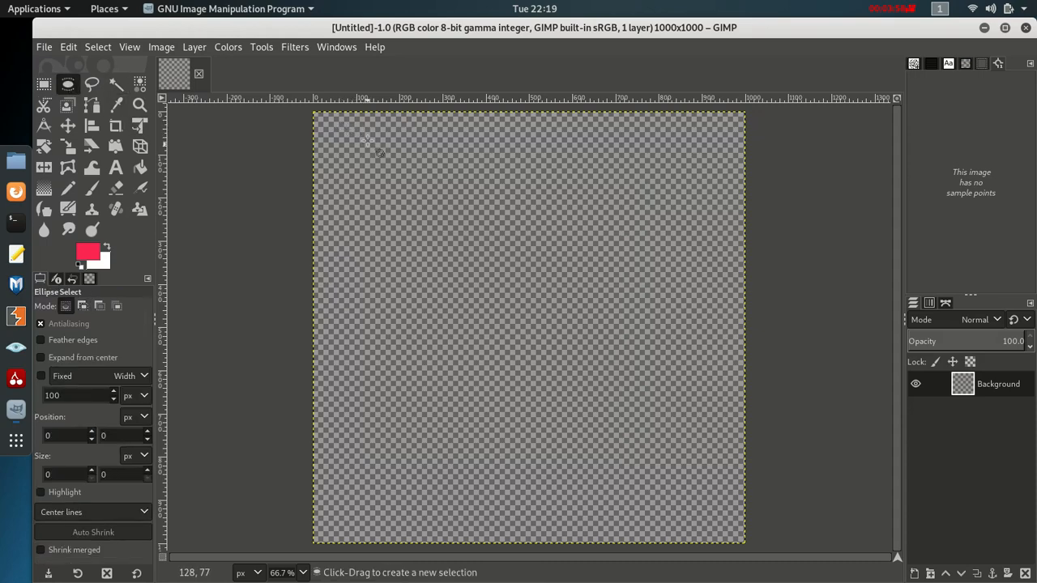
left_click_drag(362, 153, 695, 496)
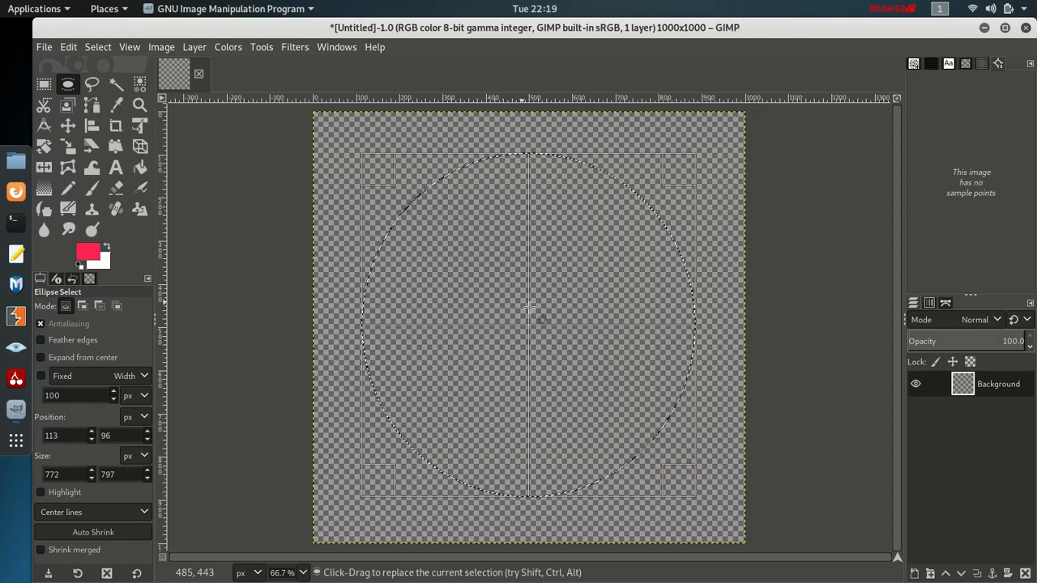
left_click(80, 258)
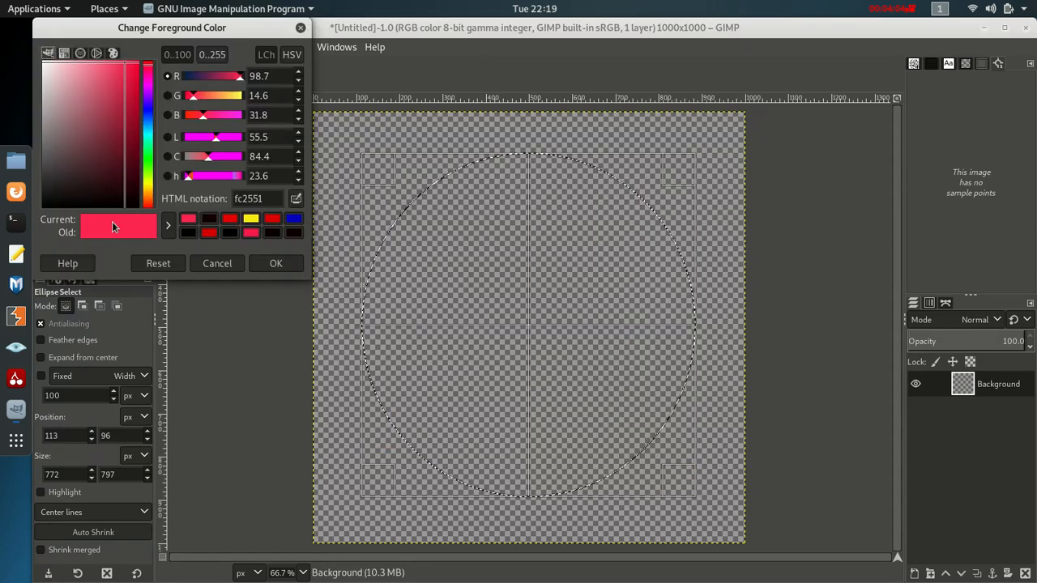
left_click(150, 106)
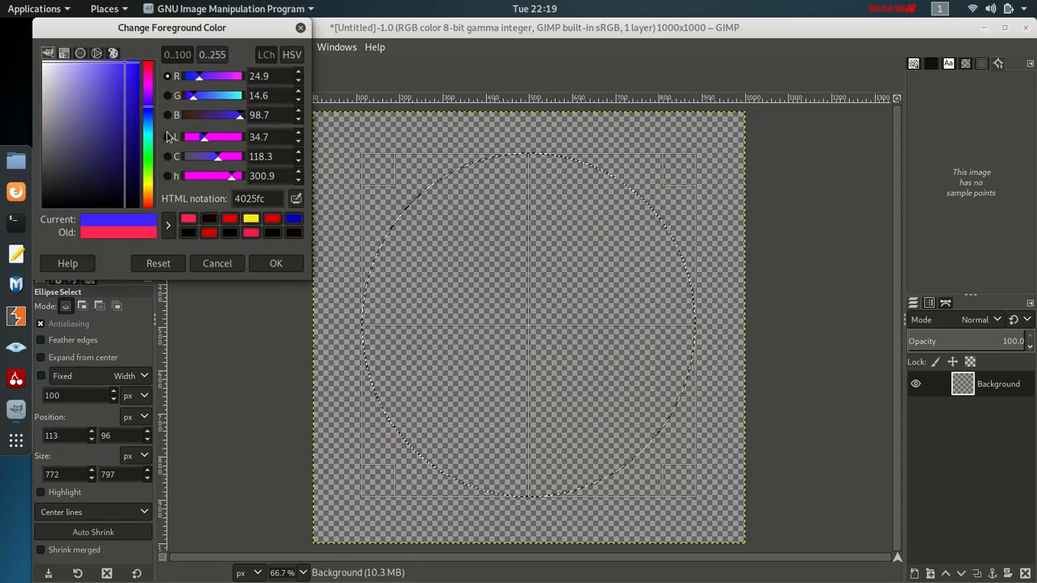
left_click(276, 264)
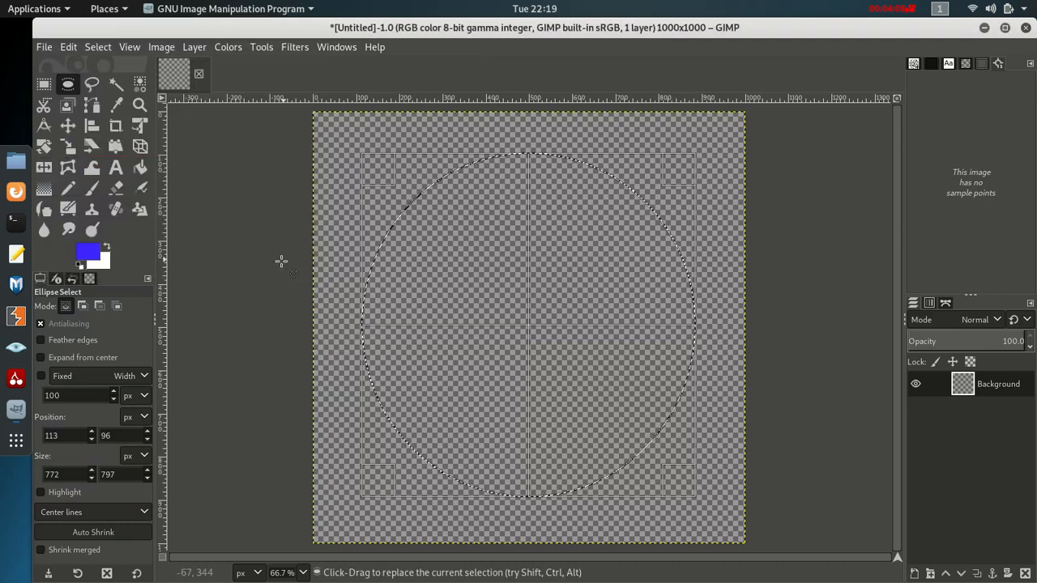
left_click(71, 52)
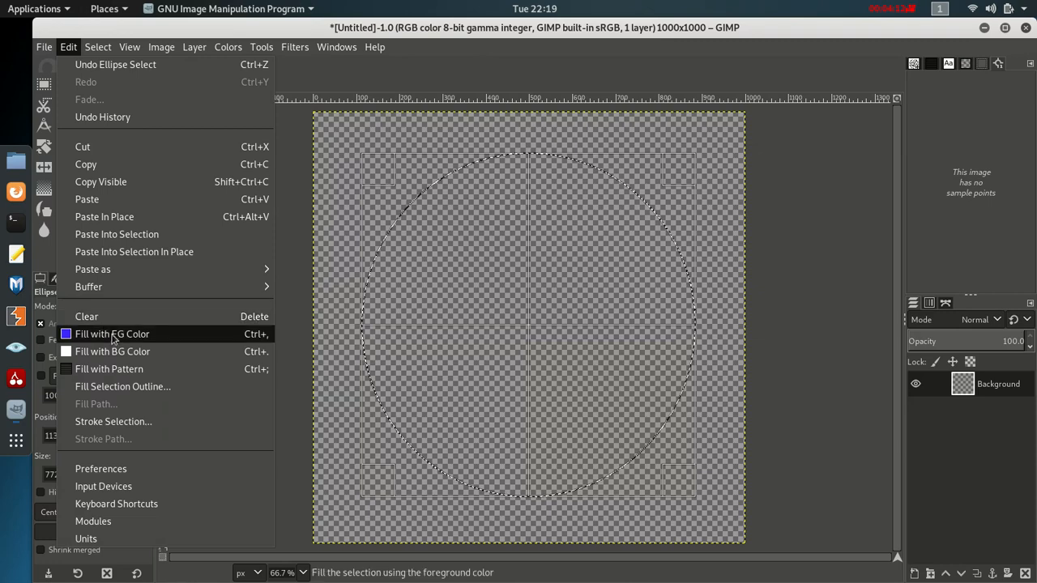
left_click(114, 341)
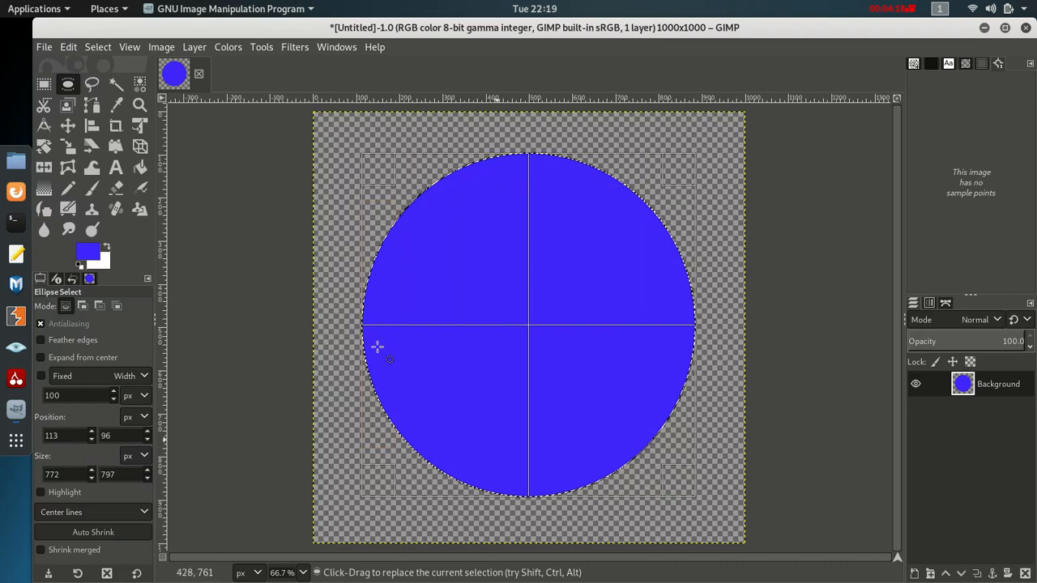
- Draw an elliptical selection about 405 × 480 px inside the blue circle, fill it with yellow foreground color fdeb13, and clear the selection
left_click(347, 152)
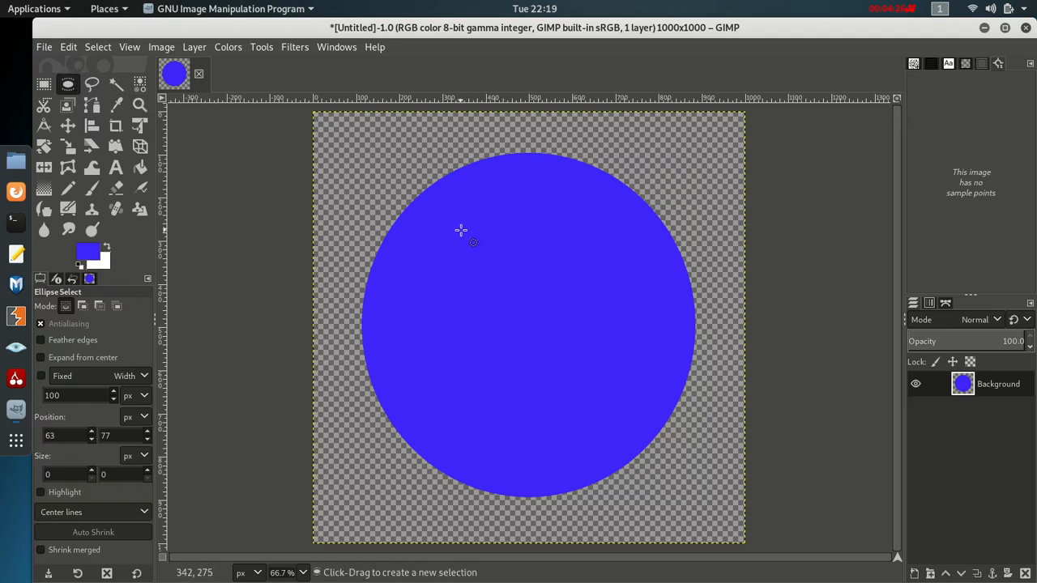
left_click_drag(458, 224, 633, 430)
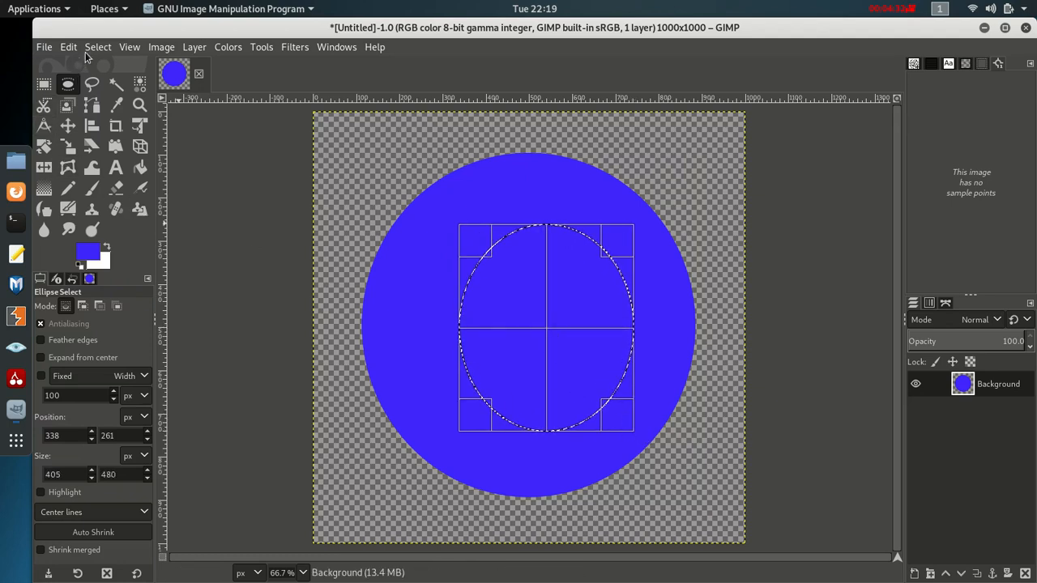
left_click(89, 253)
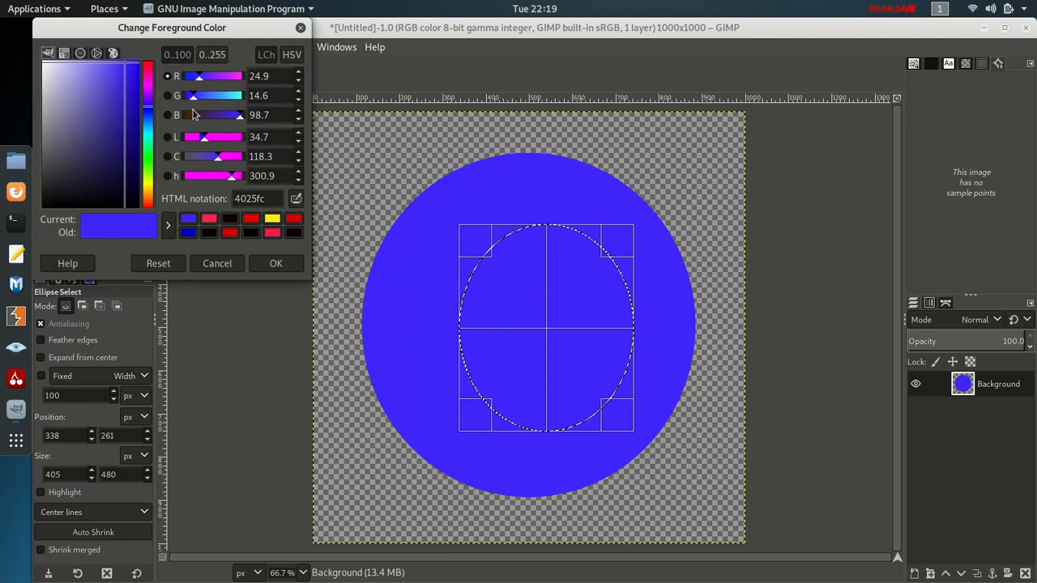
left_click(273, 220)
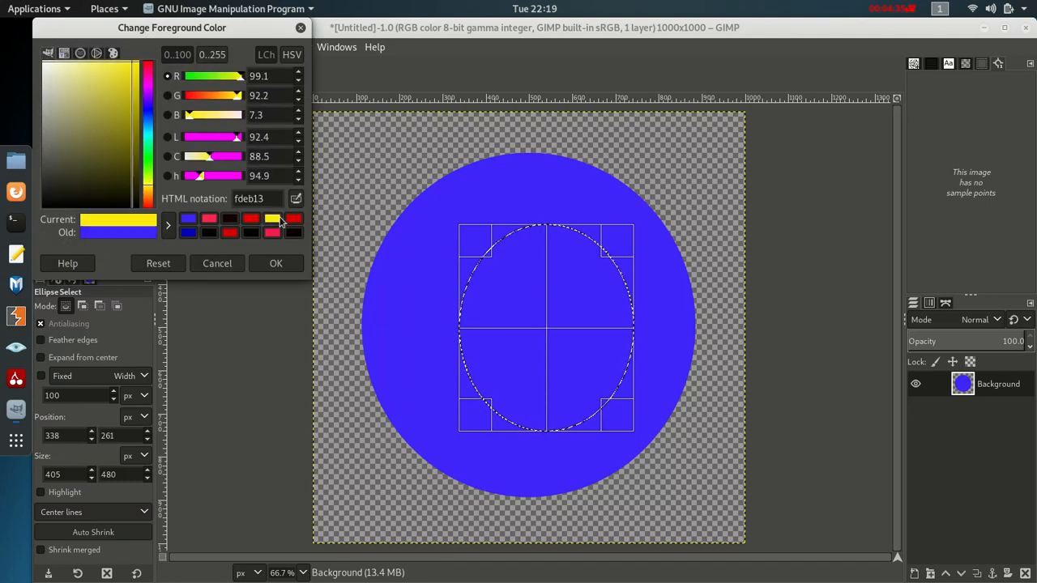
left_click(276, 264)
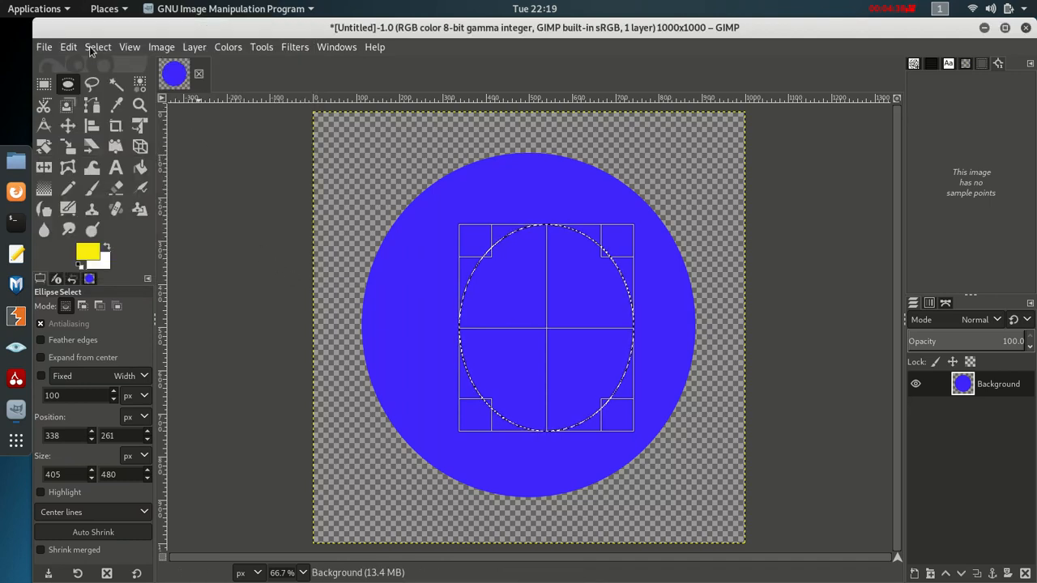
left_click(69, 47)
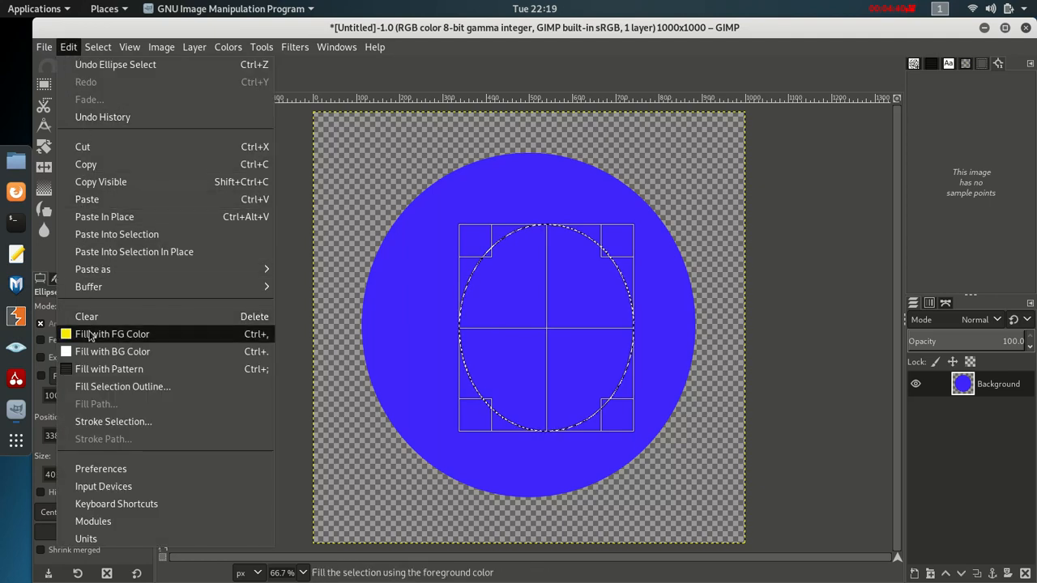
left_click(93, 334)
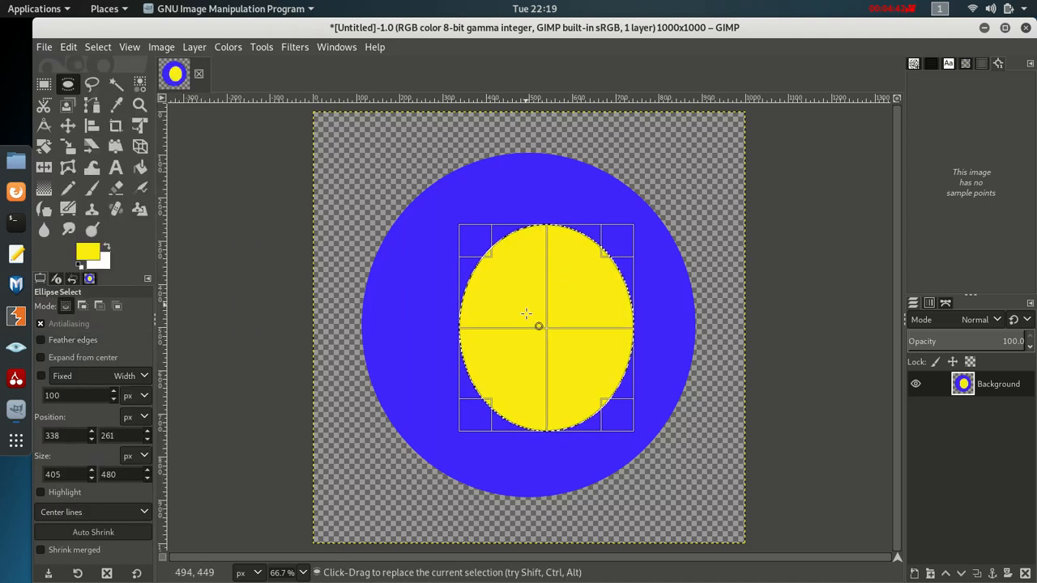
left_click(499, 177)
left_click(528, 309)
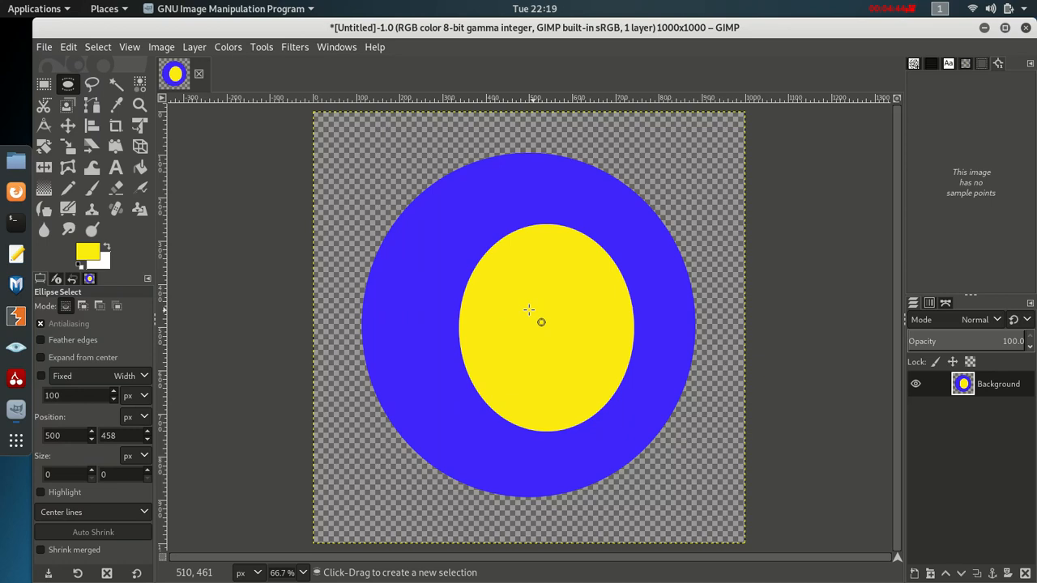
left_click(474, 152)
left_click(300, 49)
mouse_move(375, 49)
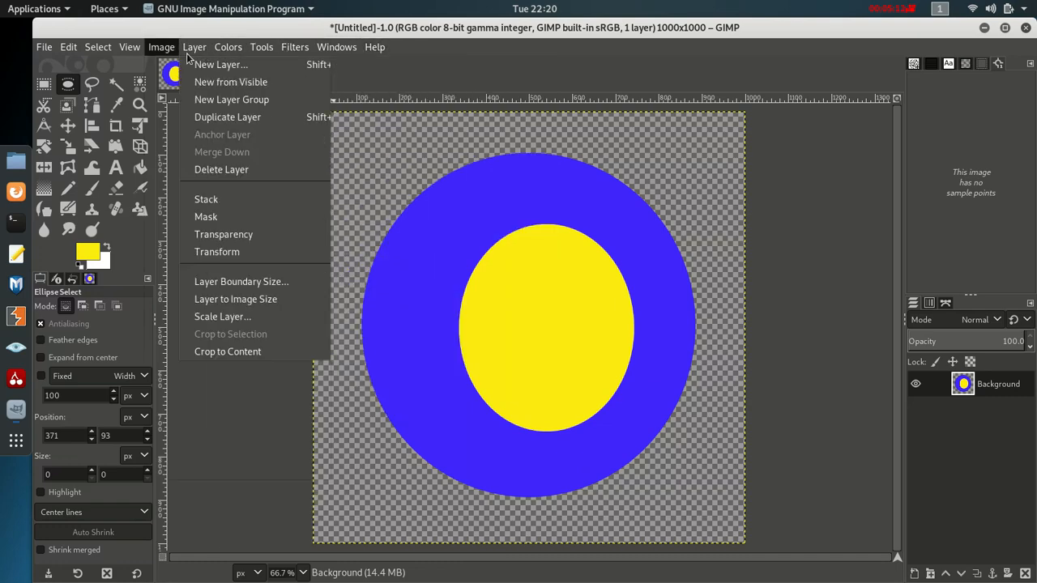
mouse_move(78, 52)
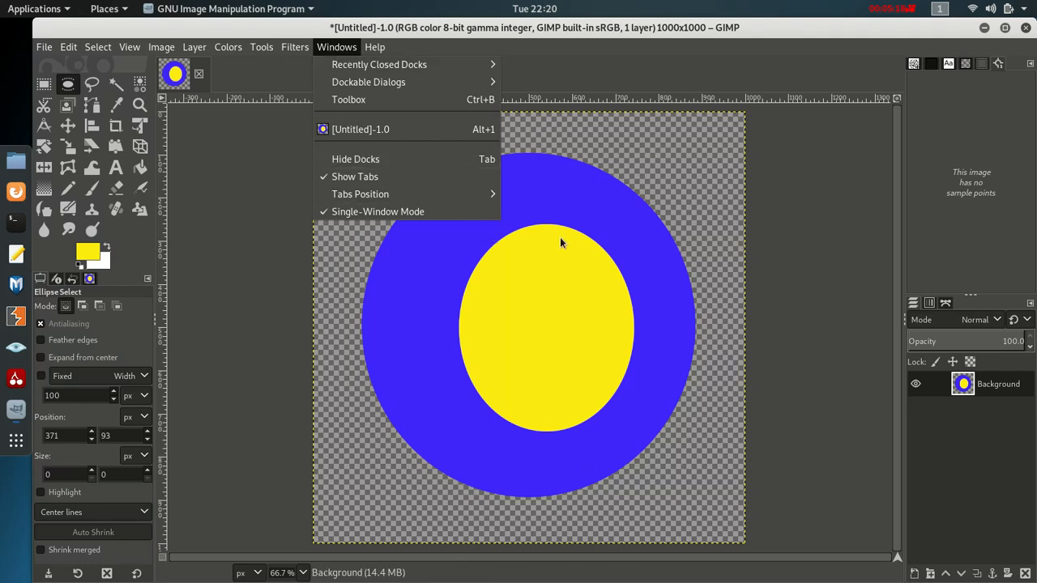
left_click(650, 289)
- Undo the yellow and blue ellipse fills and their selections until the canvas is empty
key("ctrl")
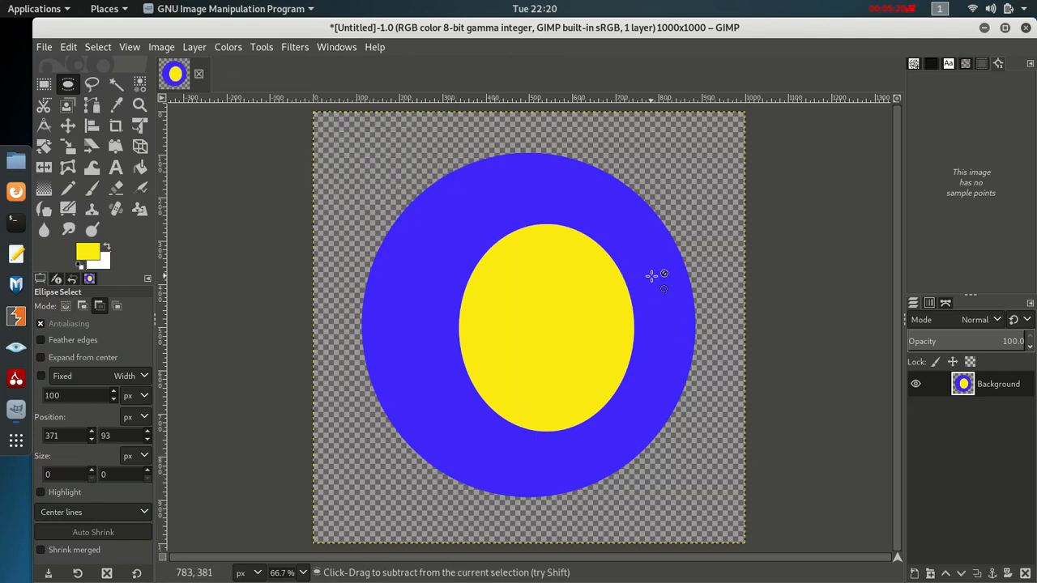
key("ctrl+z")
key("ctrl+z")
key("ctrl+z")
key("ctrl+z")
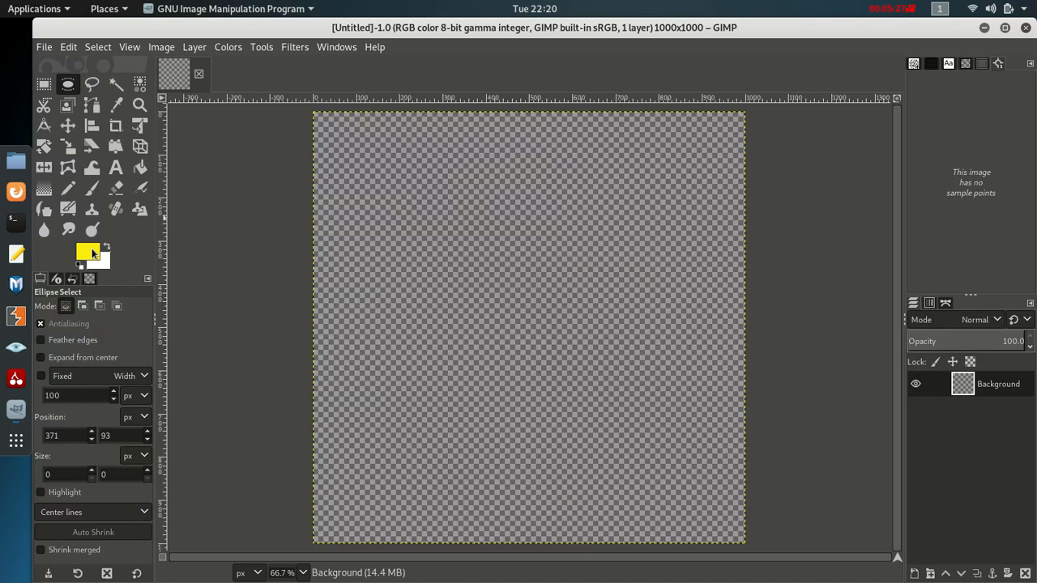
- Add the text "Azania Tutorials" to the upper part of the canvas in yellow Sans-serif at 62 px
left_click(116, 168)
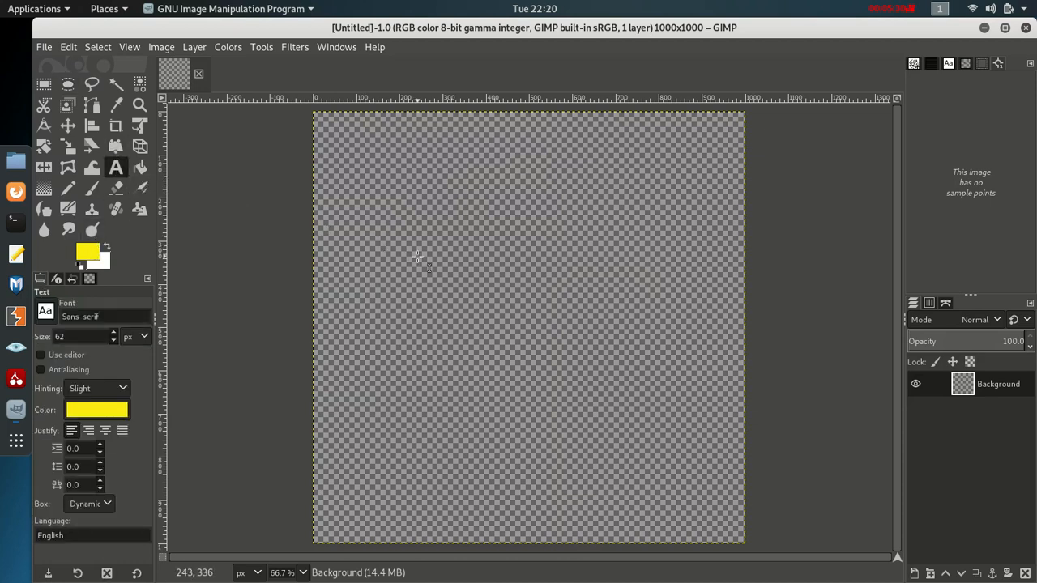
left_click(416, 258)
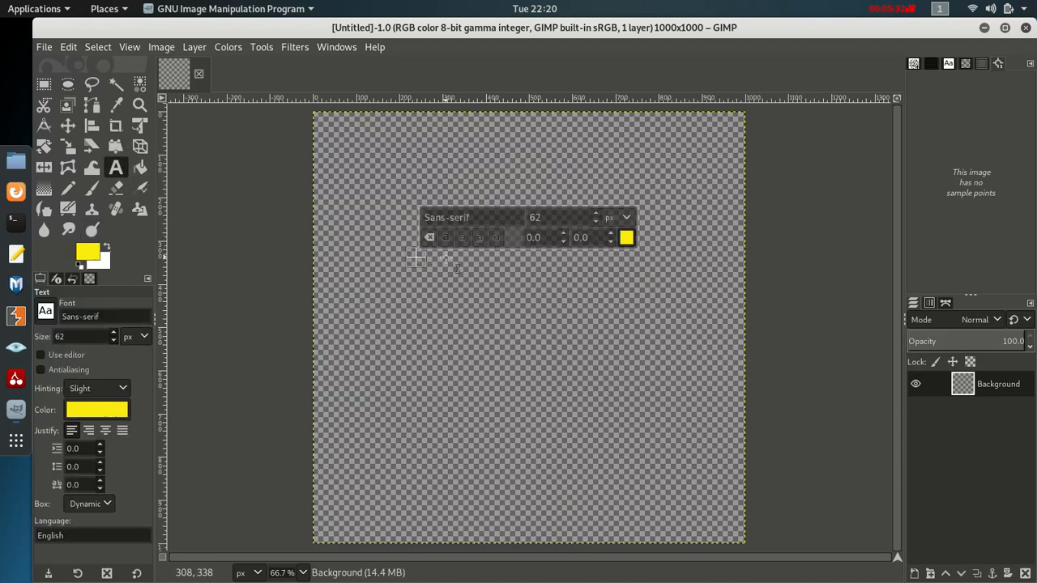
type("Aza")
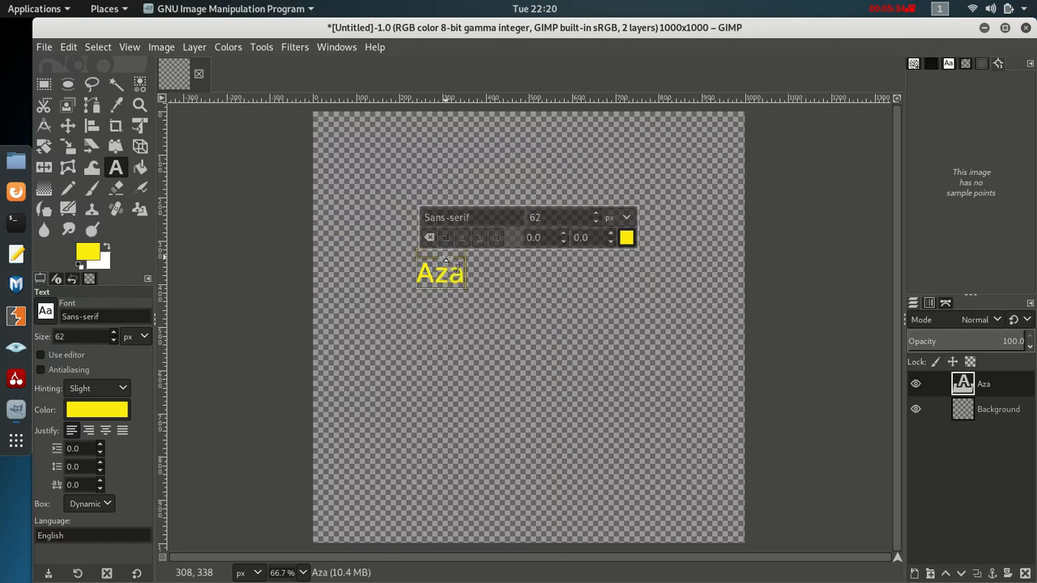
type("nia Turials")
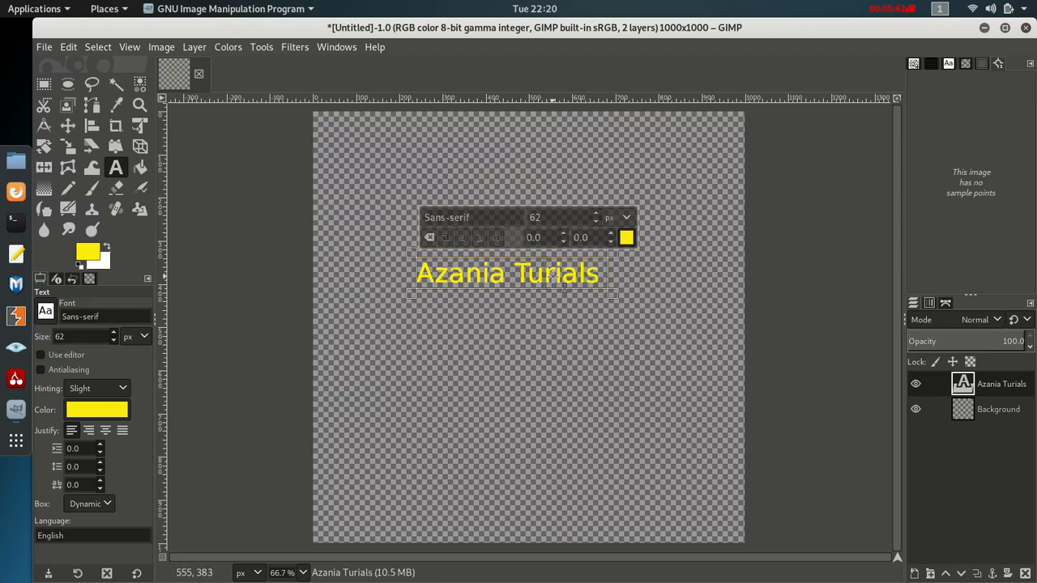
type("to")
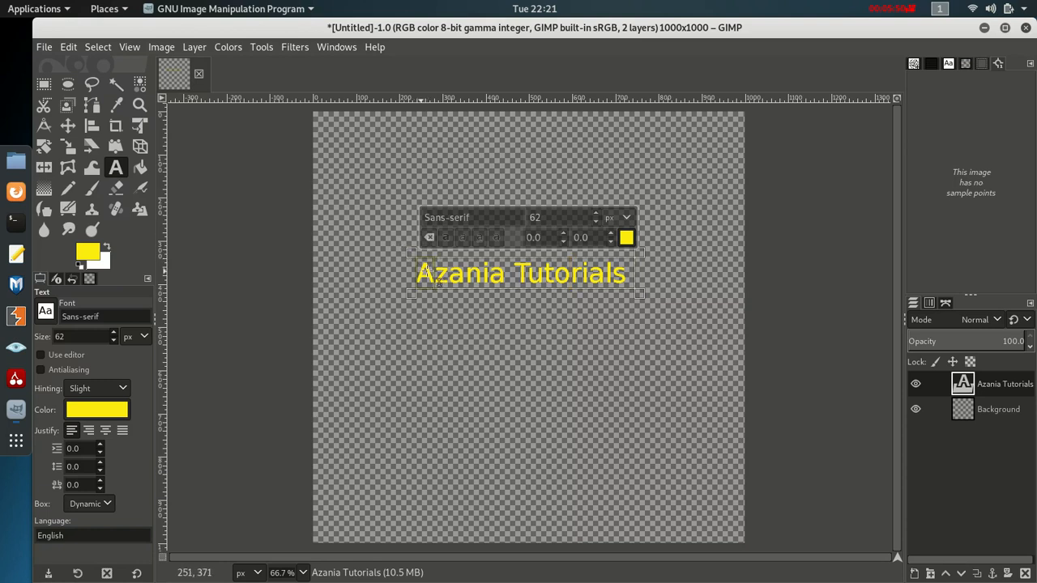
- Enlarge the font size of the initial "A" in "Azania" so it stands clearly taller than the other letters
left_click(595, 223)
left_click(595, 223)
left_click(596, 223)
left_click(596, 223)
left_click(595, 222)
left_click(595, 222)
left_click(595, 221)
left_click(596, 221)
left_click(598, 214)
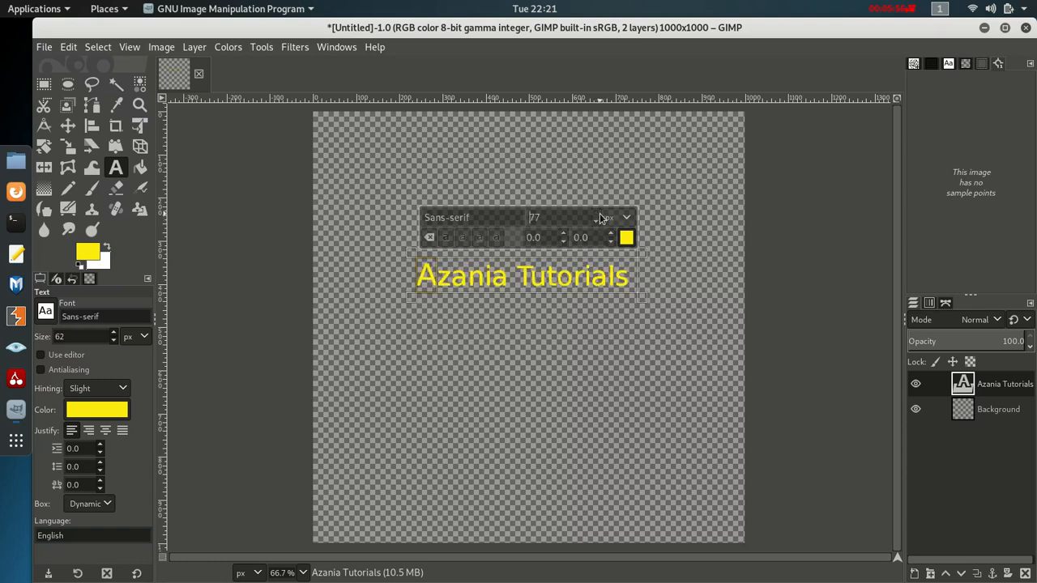
left_click(597, 213)
- Set the font size of the "T" in "Tutorials" to 75 px
left_click(544, 285)
left_click_drag(544, 282, 525, 283)
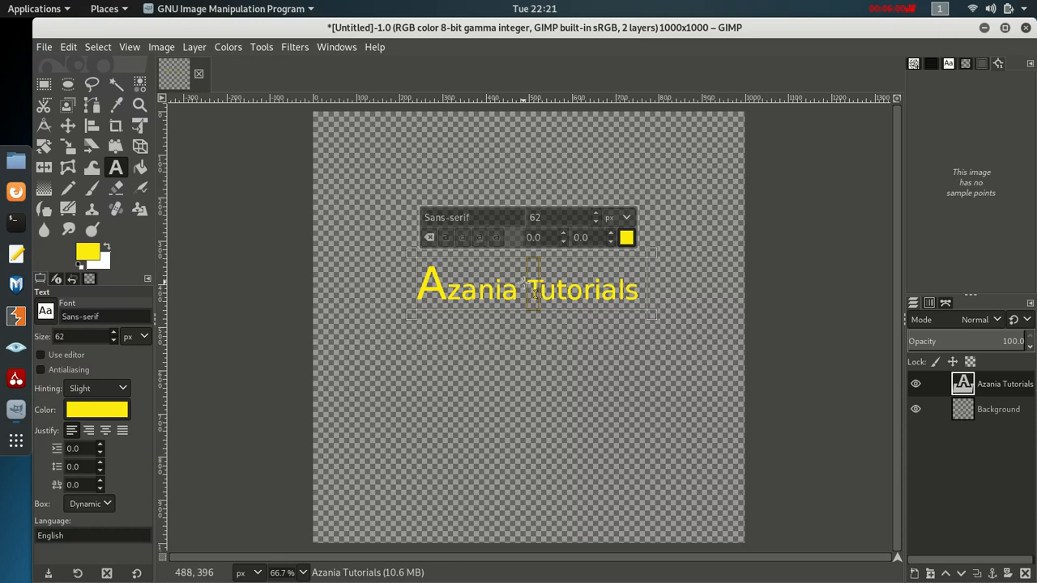
left_click(594, 214)
left_click(594, 214)
left_click(594, 214)
left_click(594, 214)
left_click(595, 213)
left_click(594, 214)
left_click(595, 215)
left_click(595, 214)
left_click(595, 214)
left_click(594, 215)
left_click(594, 214)
left_click(594, 214)
left_click(594, 214)
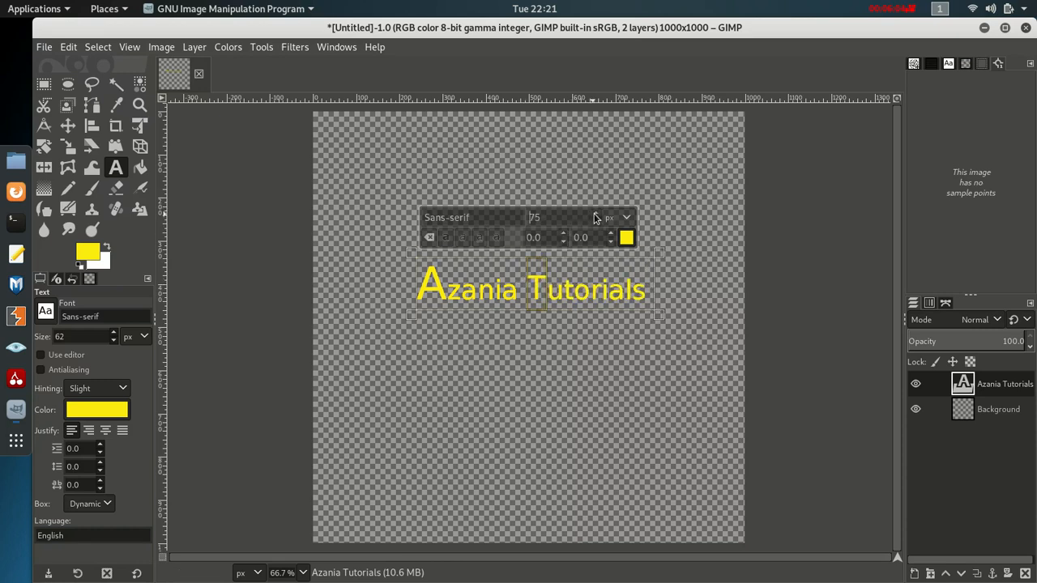
- Recolor the letters "rials" at the end of "Tutorials" to red f62323
left_click(576, 293)
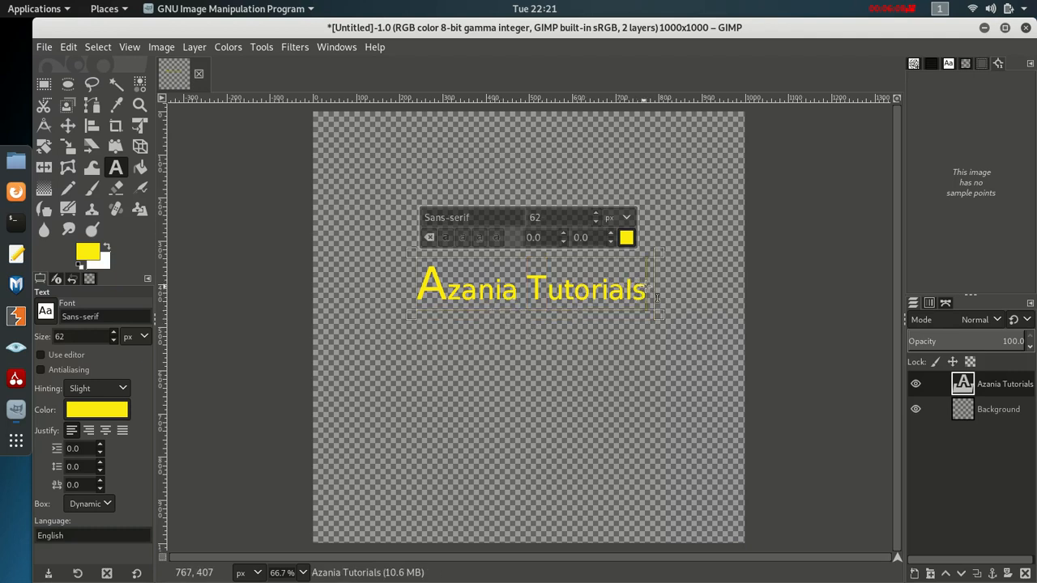
left_click_drag(643, 287, 591, 290)
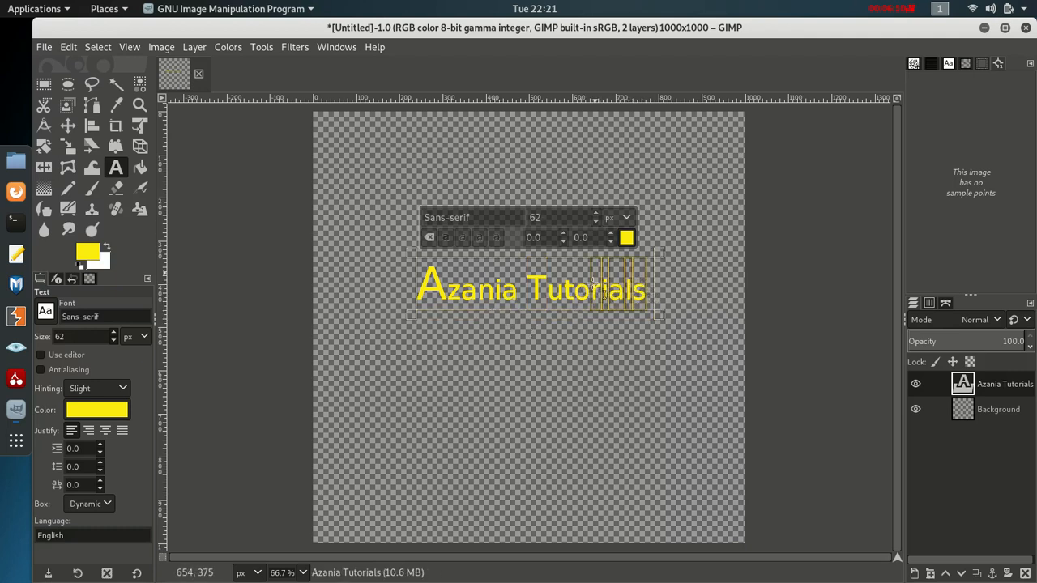
left_click(627, 237)
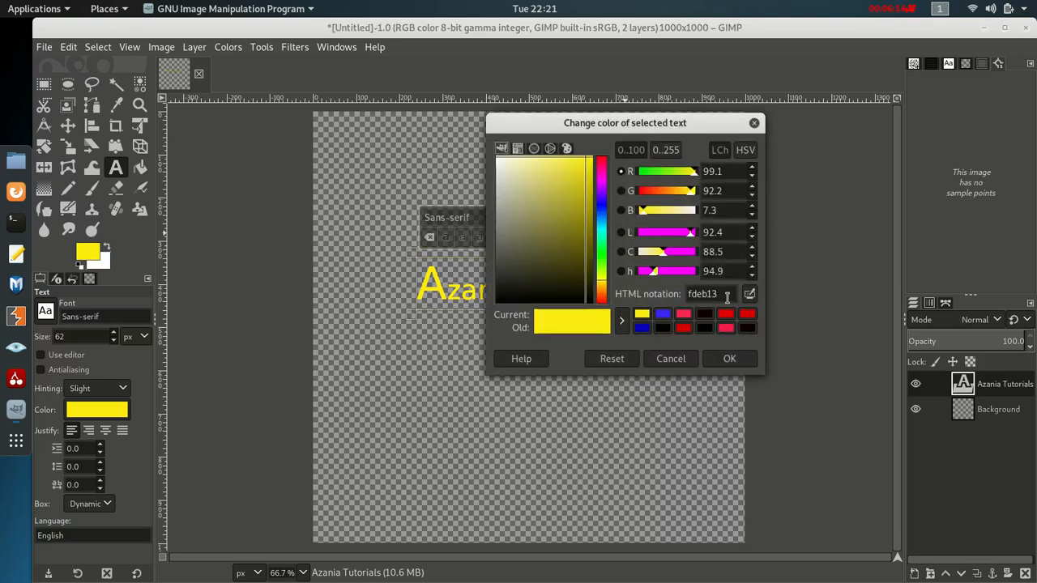
left_click(747, 315)
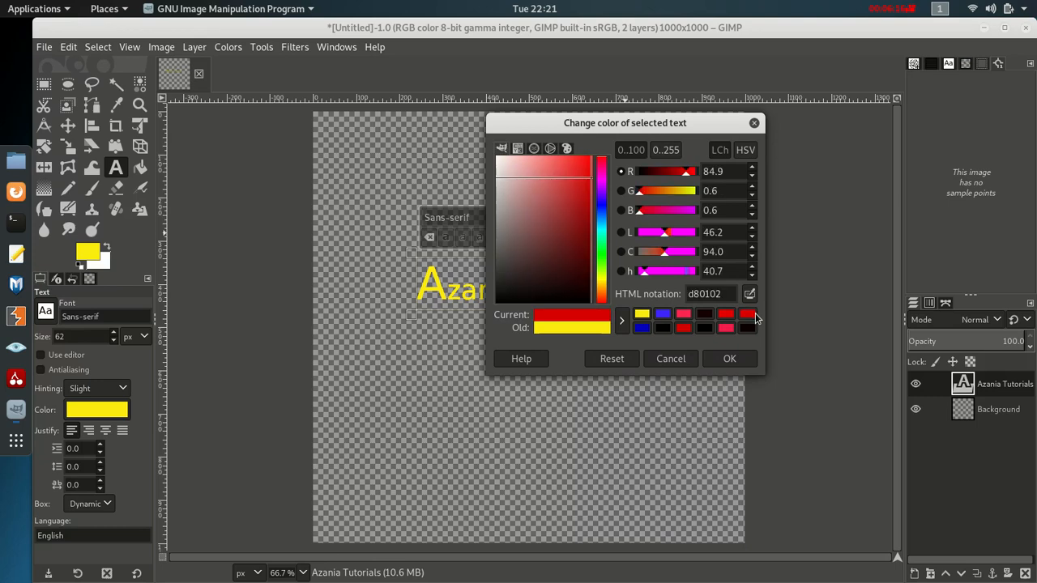
left_click_drag(569, 161, 578, 161)
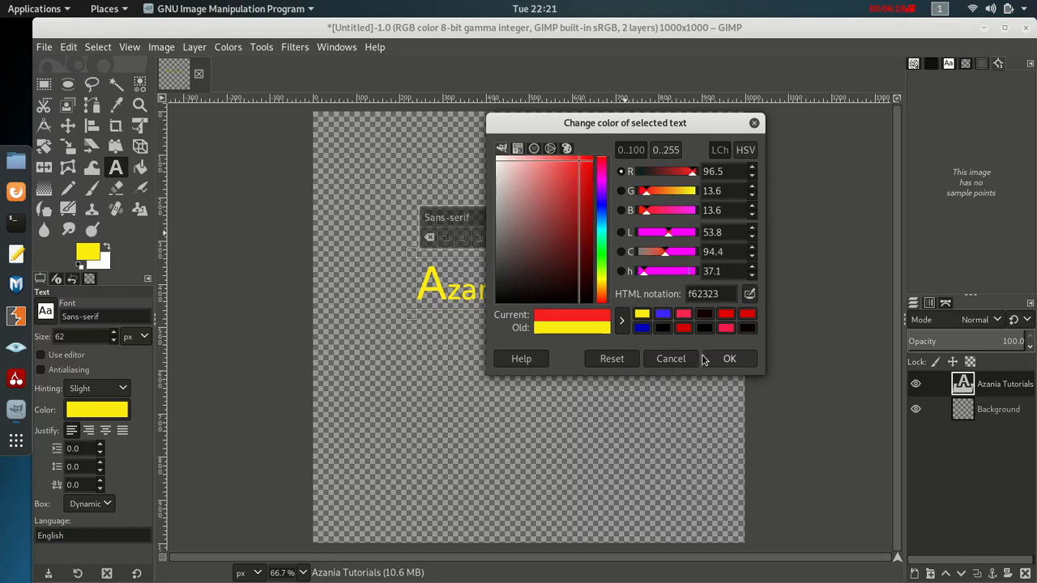
left_click(730, 358)
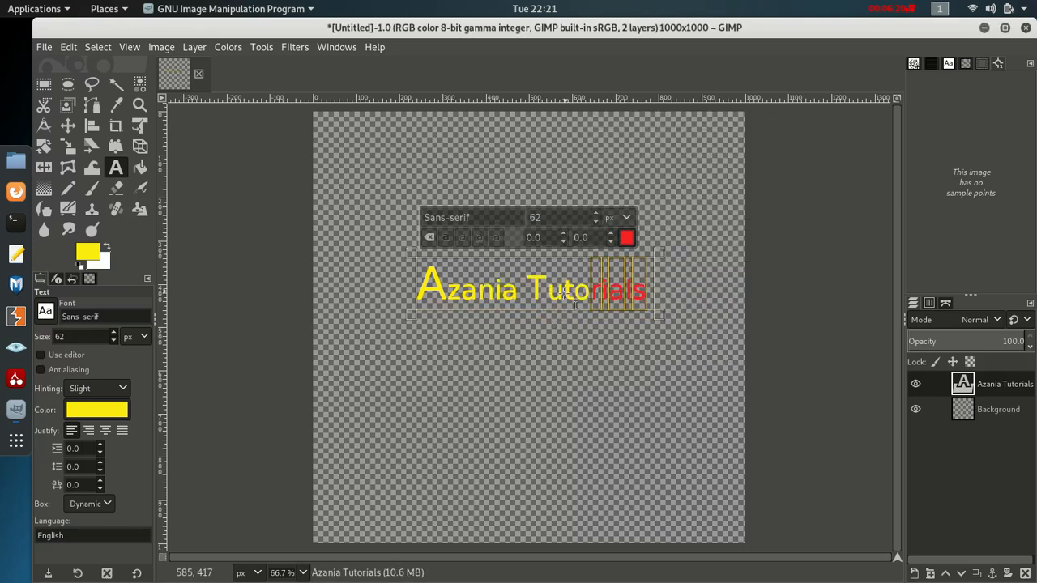
- Recolor the letters "nia" at the end of "Azania" to black
left_click_drag(523, 292, 484, 295)
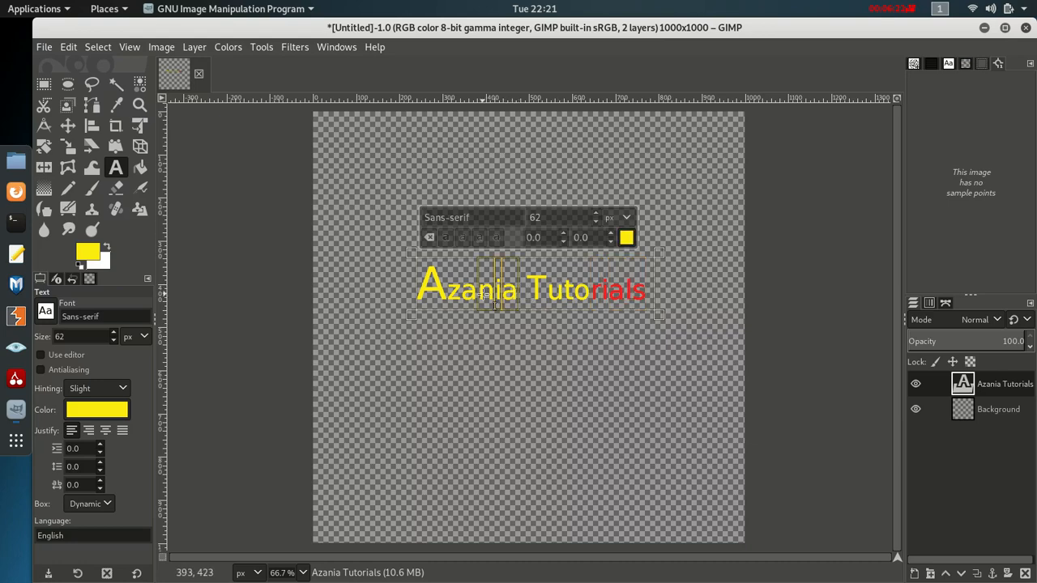
left_click(626, 237)
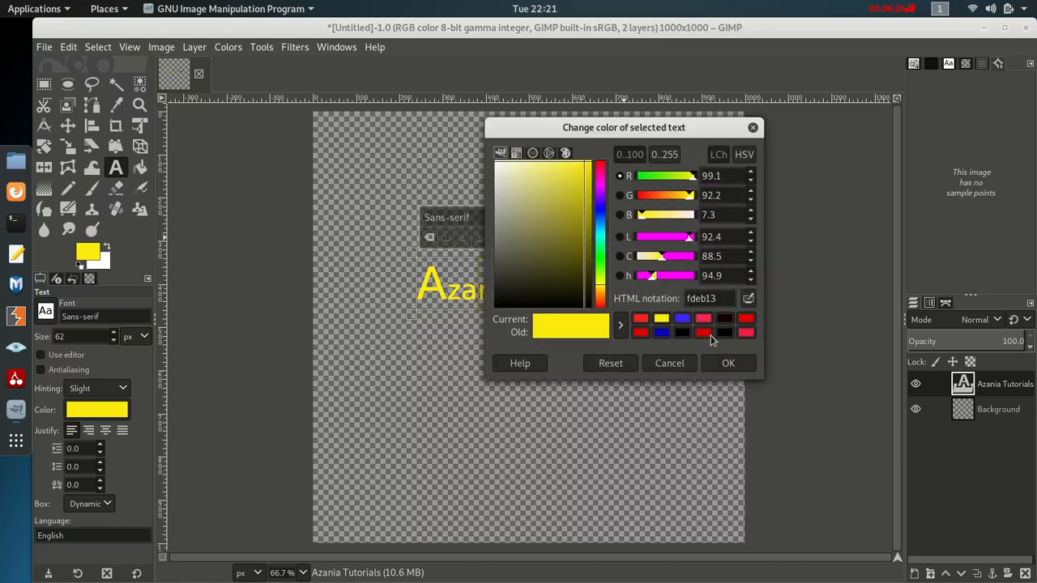
left_click(682, 332)
left_click(728, 364)
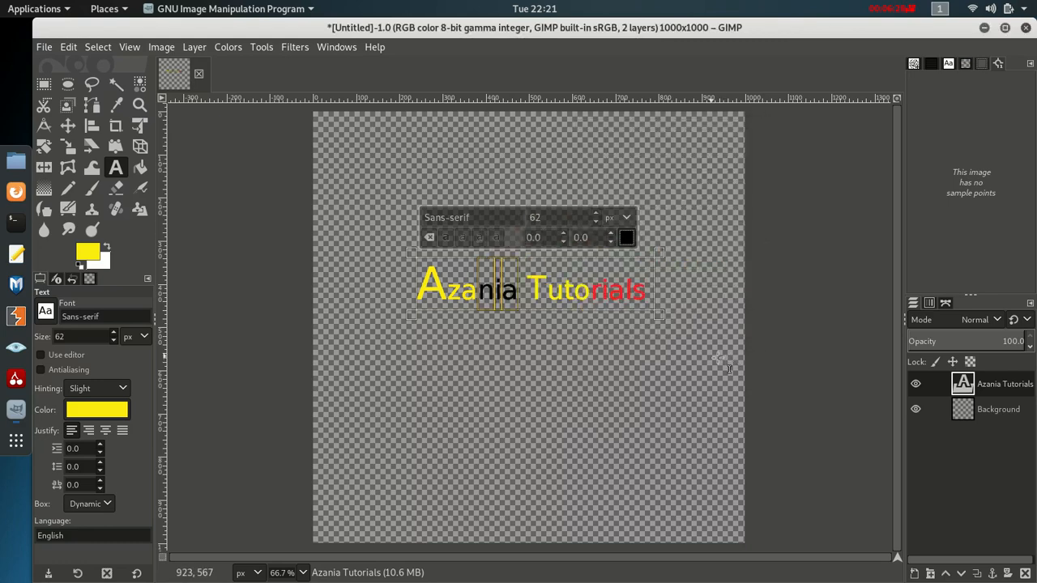
left_click(539, 331)
left_click(428, 220)
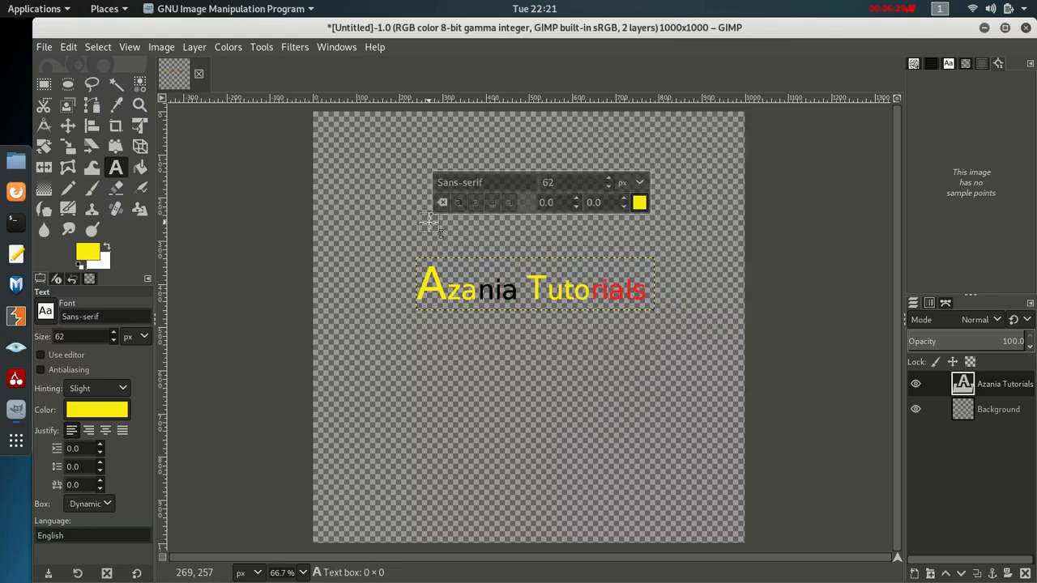
left_click(512, 396)
left_click(374, 226)
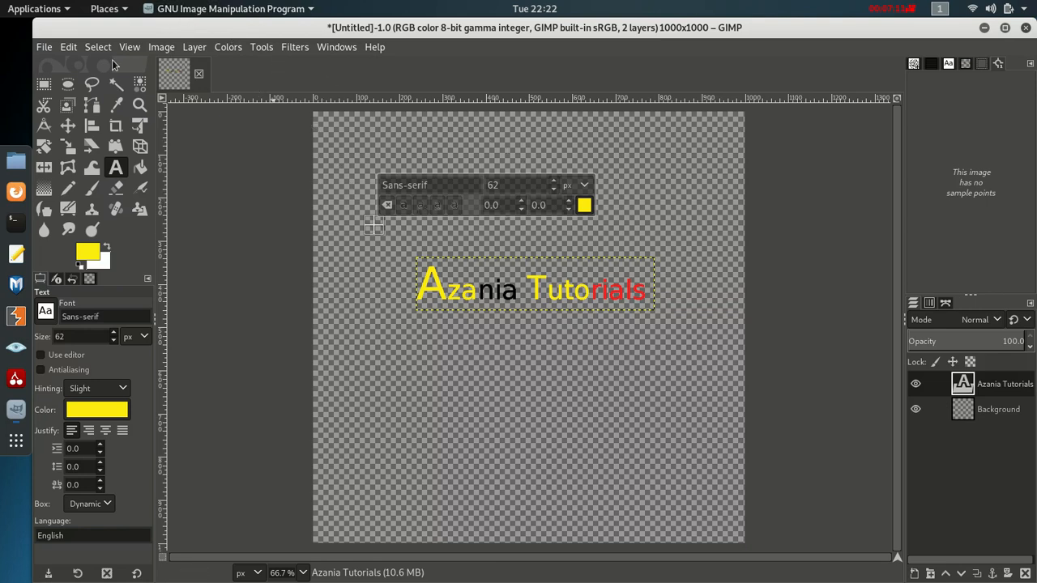
left_click(647, 191)
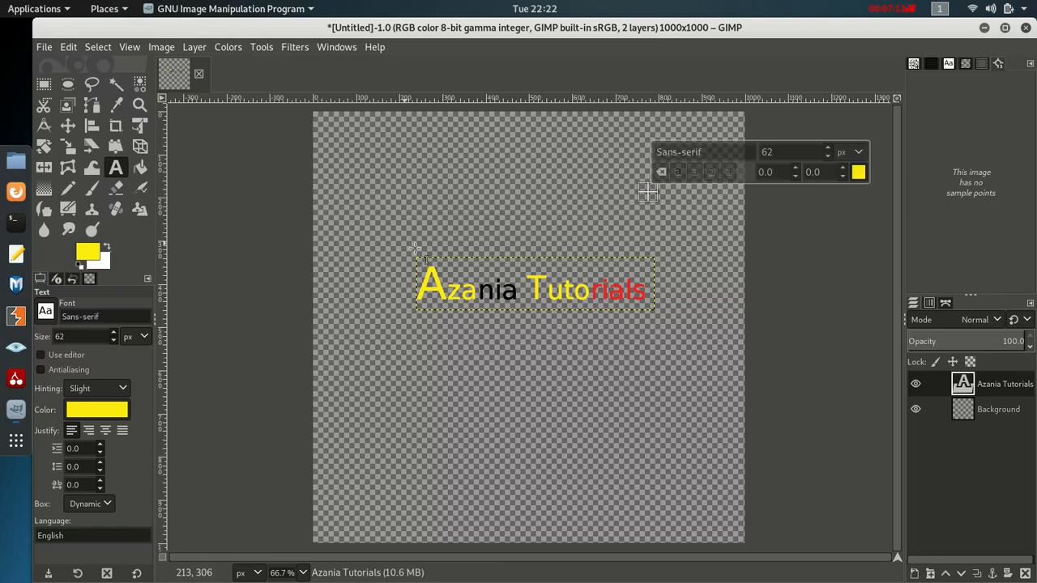
left_click(394, 232)
- Export the image to the Documents folder as "Azania Tutorials Logo .png" with the default PNG options
left_click(50, 48)
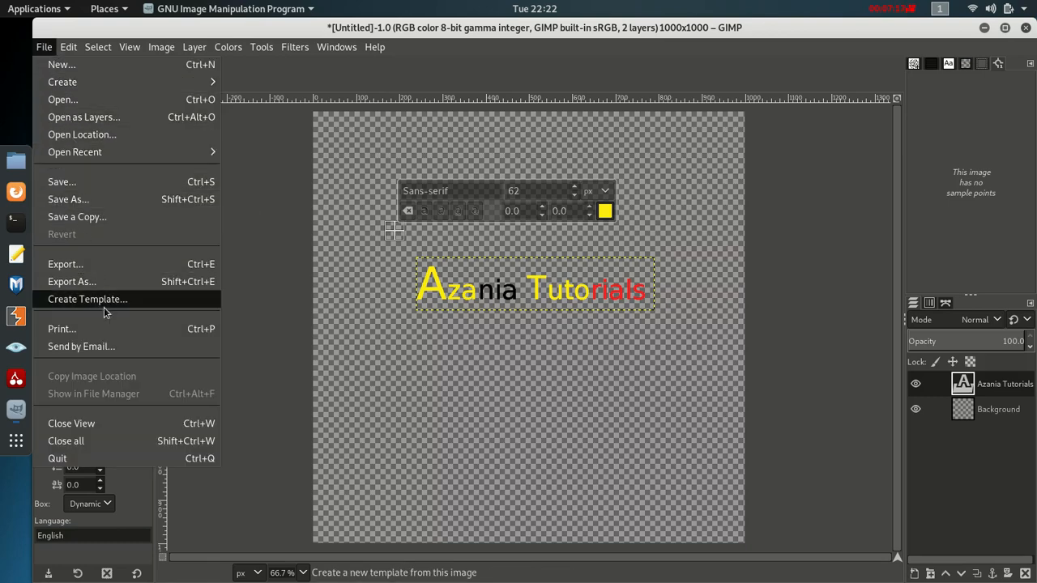
left_click(99, 267)
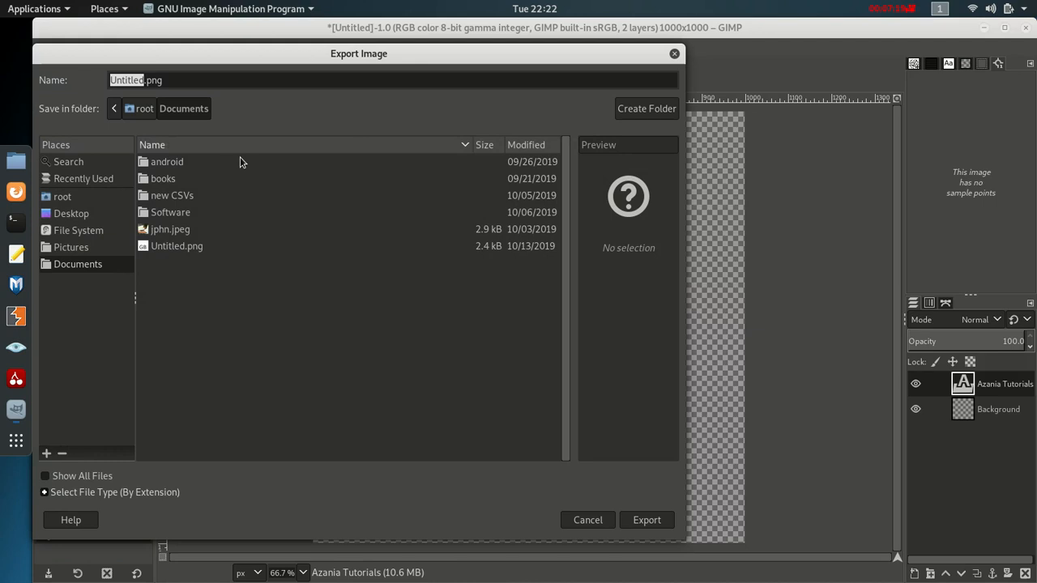
type("Azania")
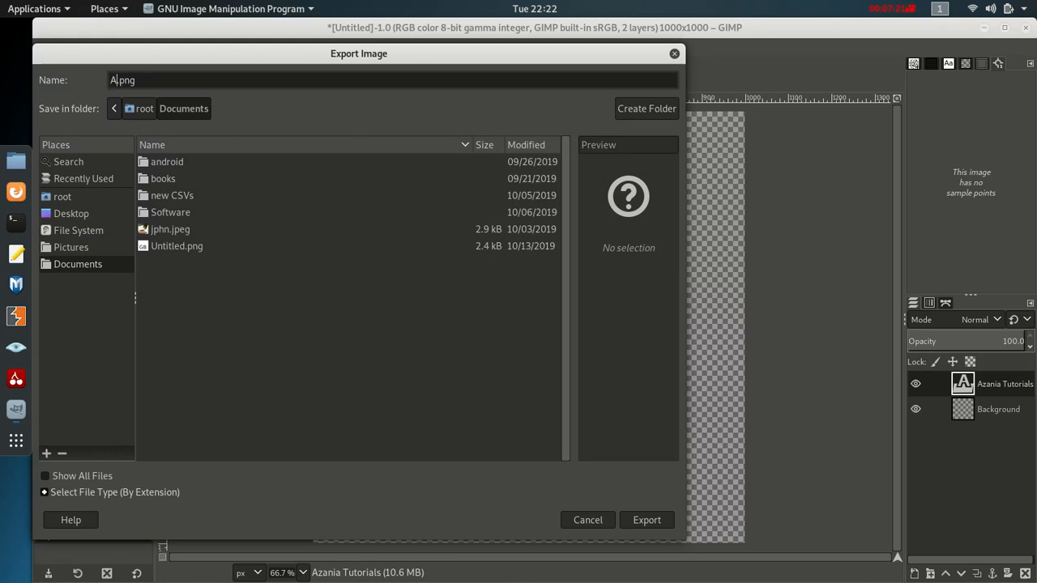
type(" Tutorials Logo")
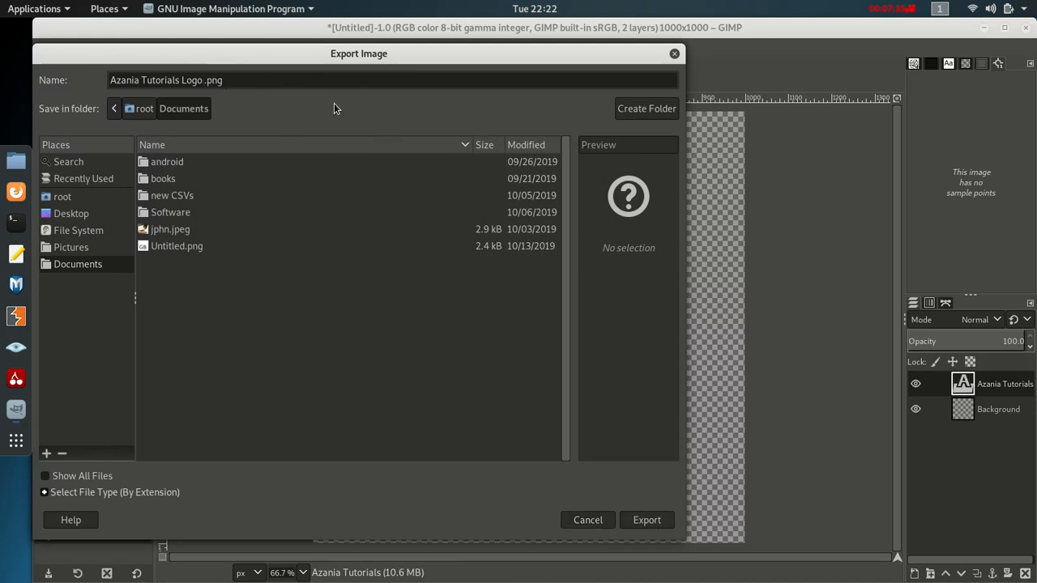
left_click(655, 525)
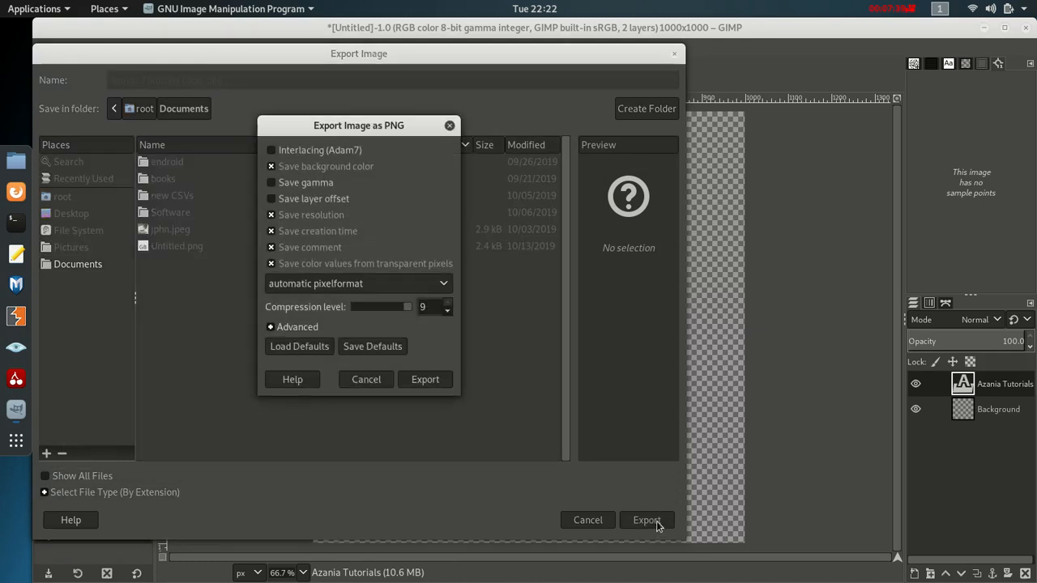
left_click(425, 379)
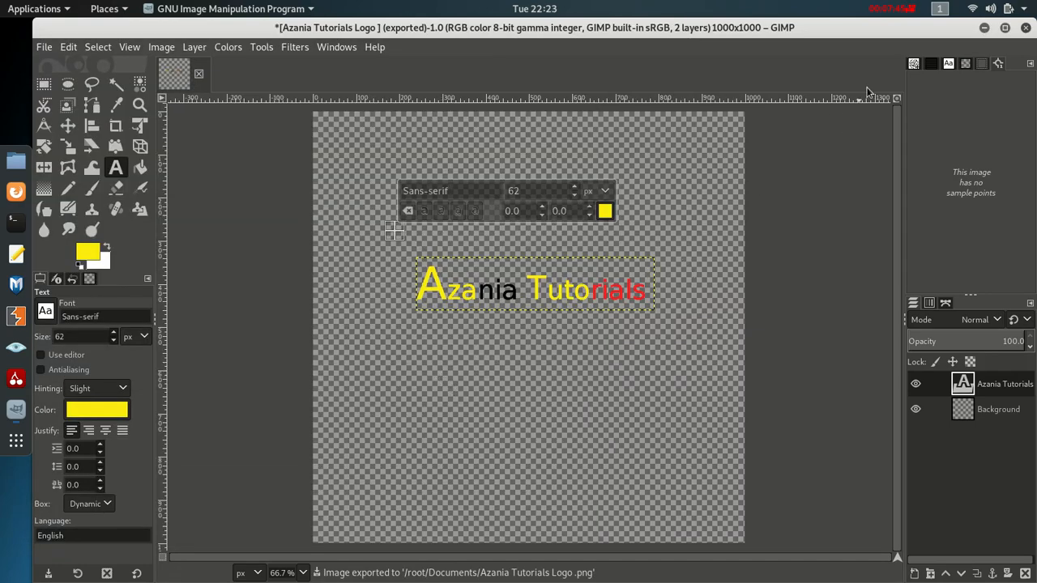
- Switch to the Files app and preview Logo.png and iki.png from the Pictures folder, closing each preview
left_click_drag(860, 30, 919, 325)
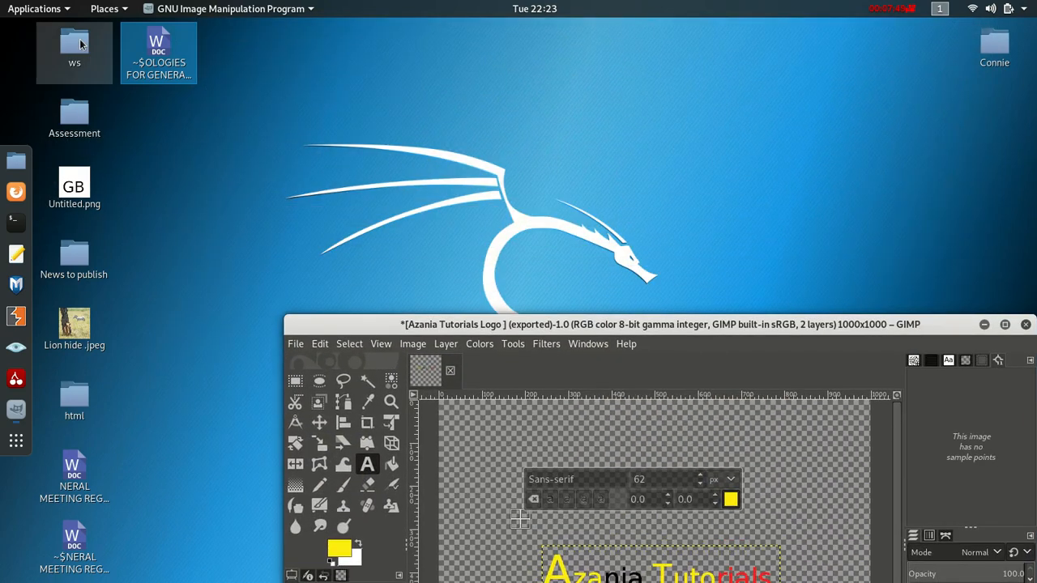
left_click(79, 397)
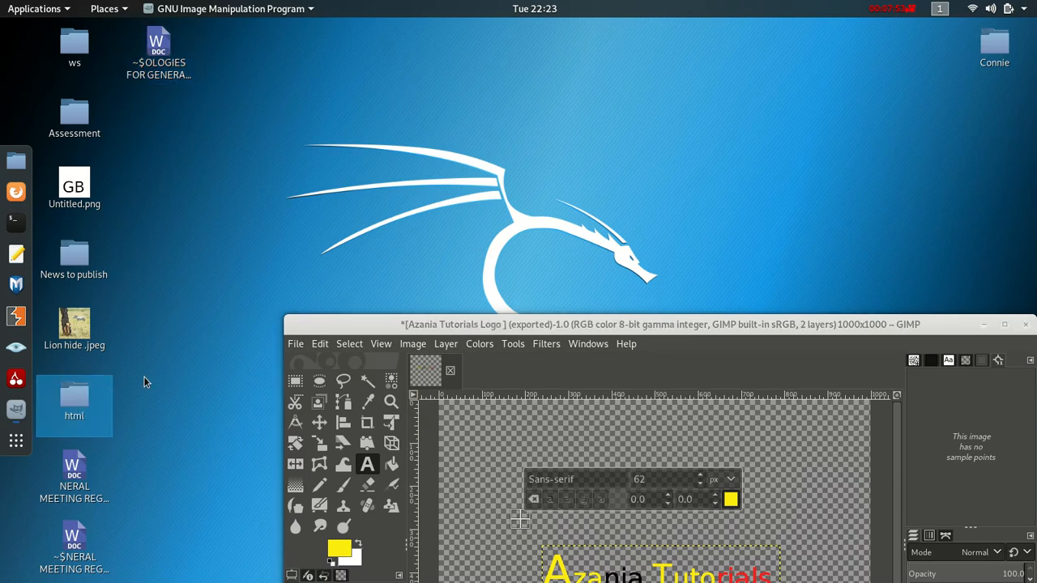
key("Return")
left_click(81, 182)
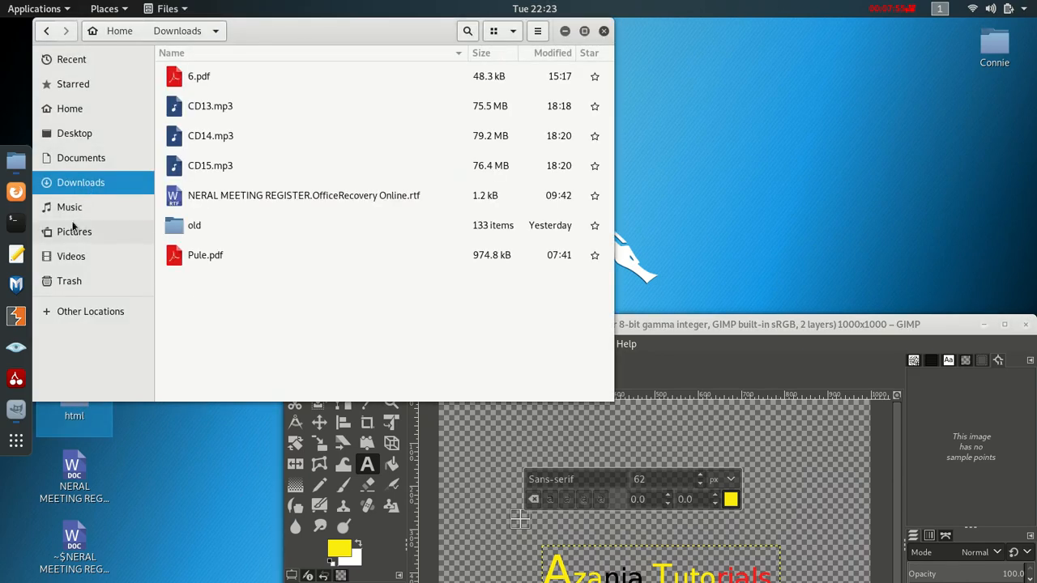
left_click(73, 230)
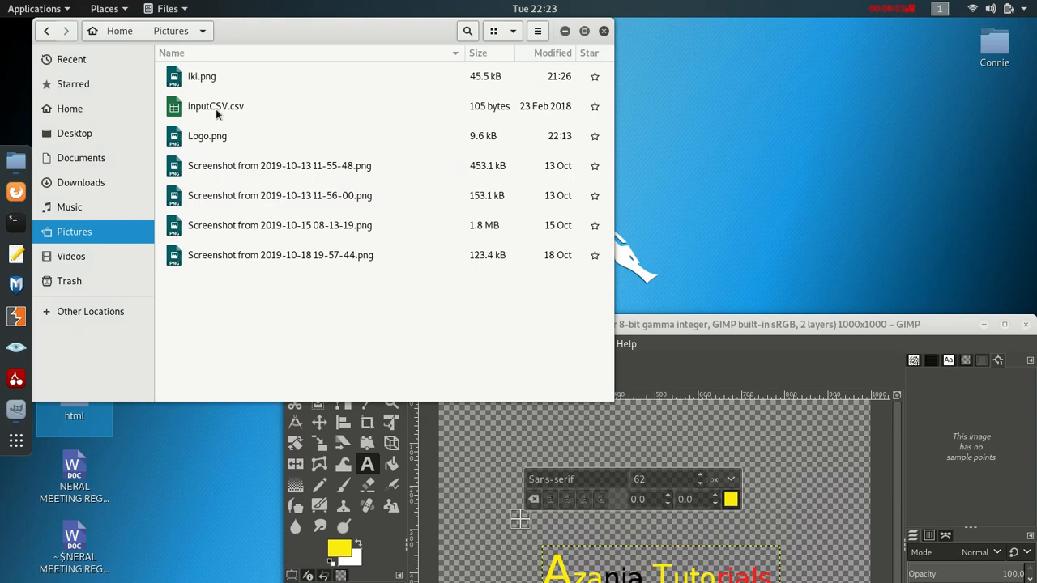
double_click(214, 136)
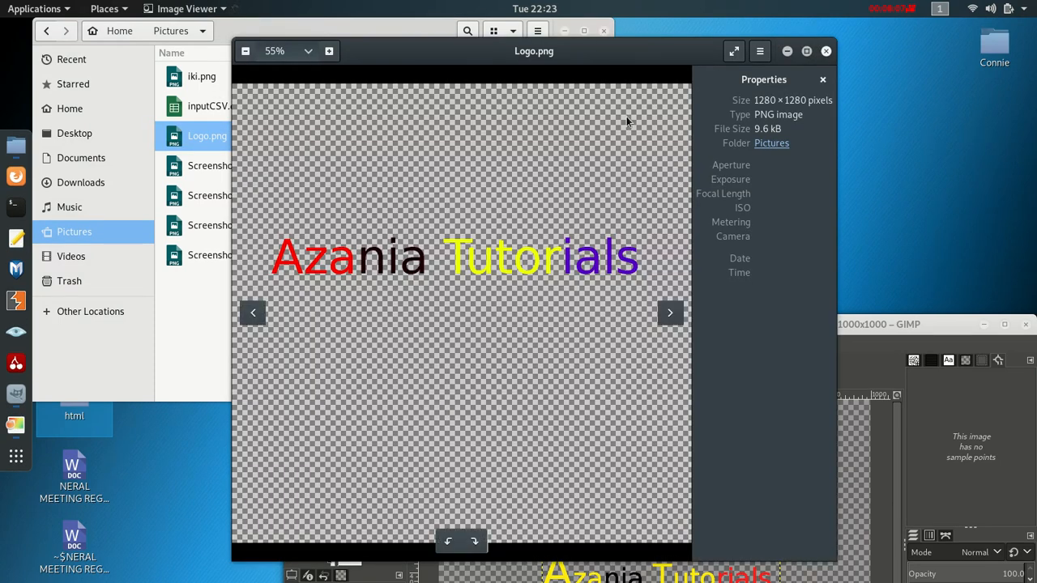
left_click(827, 52)
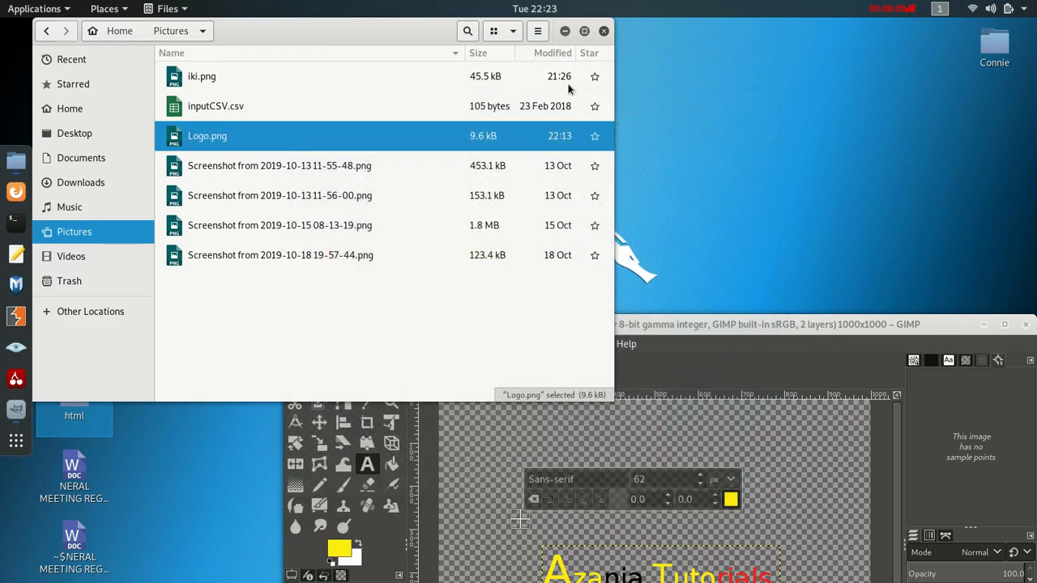
double_click(203, 78)
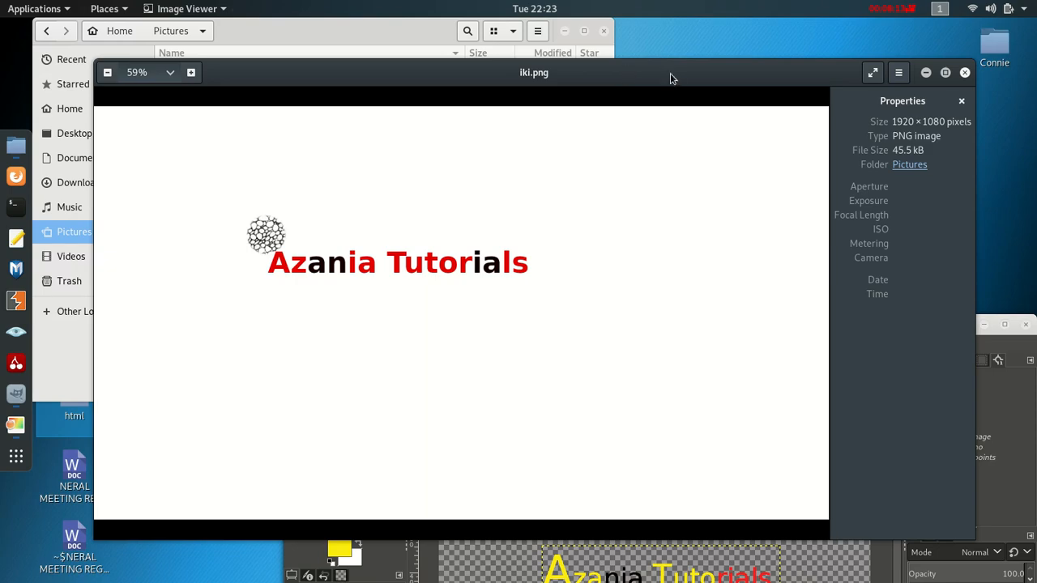
left_click(966, 73)
- Return to GIMP and check the destination folder of the exported logo in the export dialog, without exporting again
left_click(787, 340)
left_click_drag(762, 328, 530, 4)
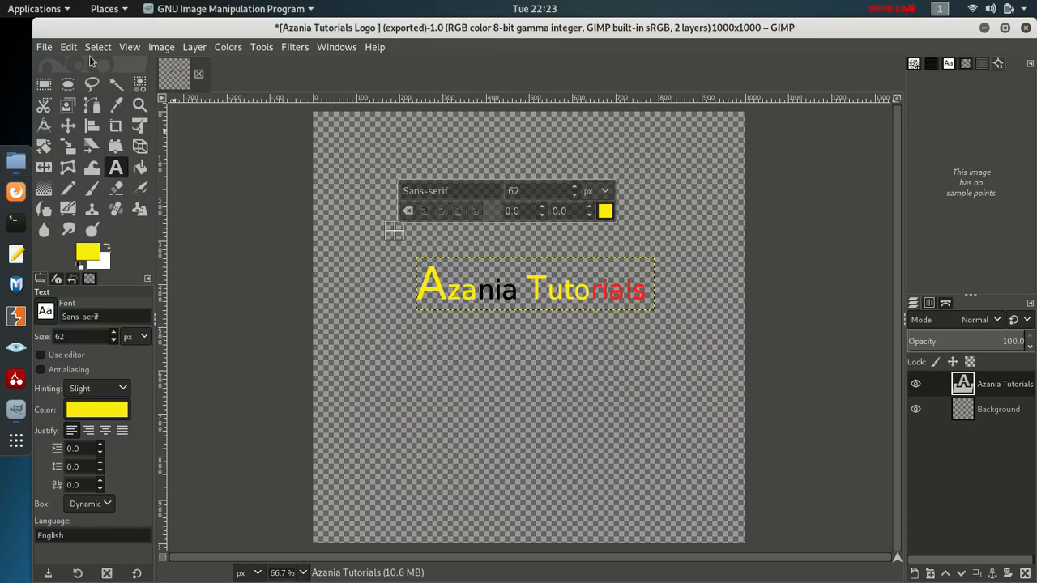
left_click(44, 47)
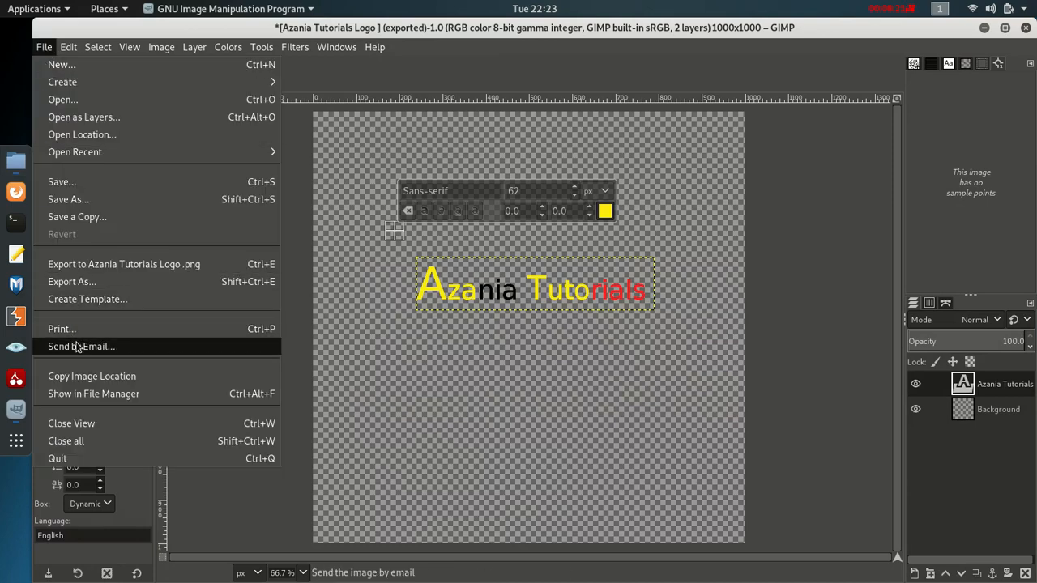
left_click(89, 288)
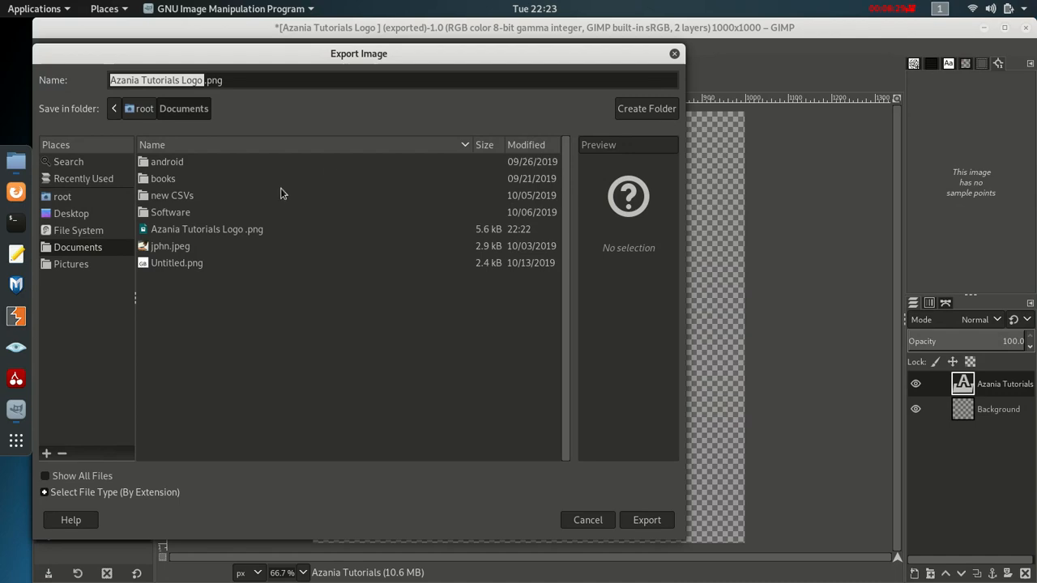
left_click(674, 54)
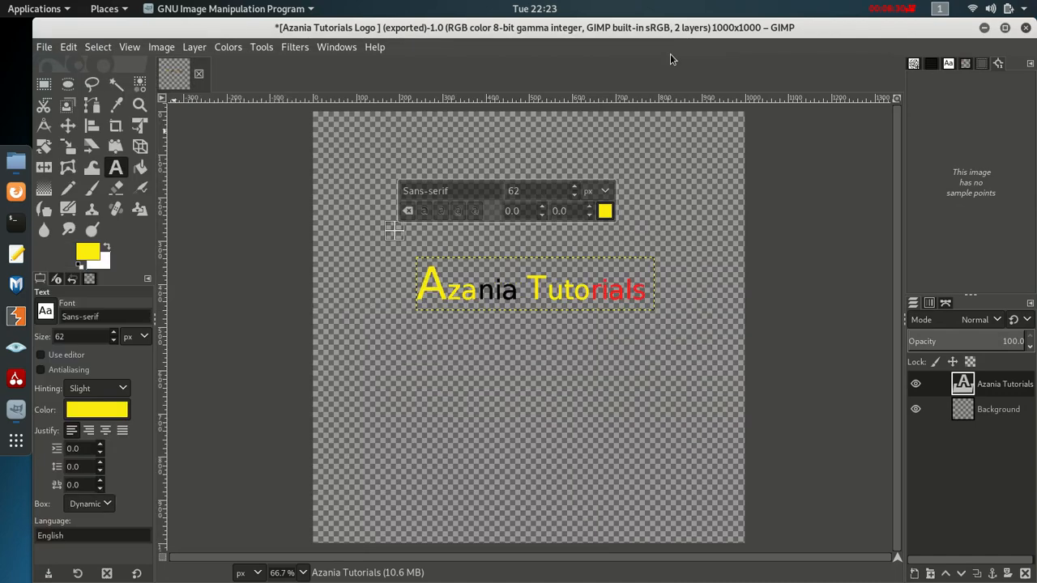
- View the exported "Azania Tutorials Logo .png" from the Documents folder in a maximized image viewer
double_click(551, 26)
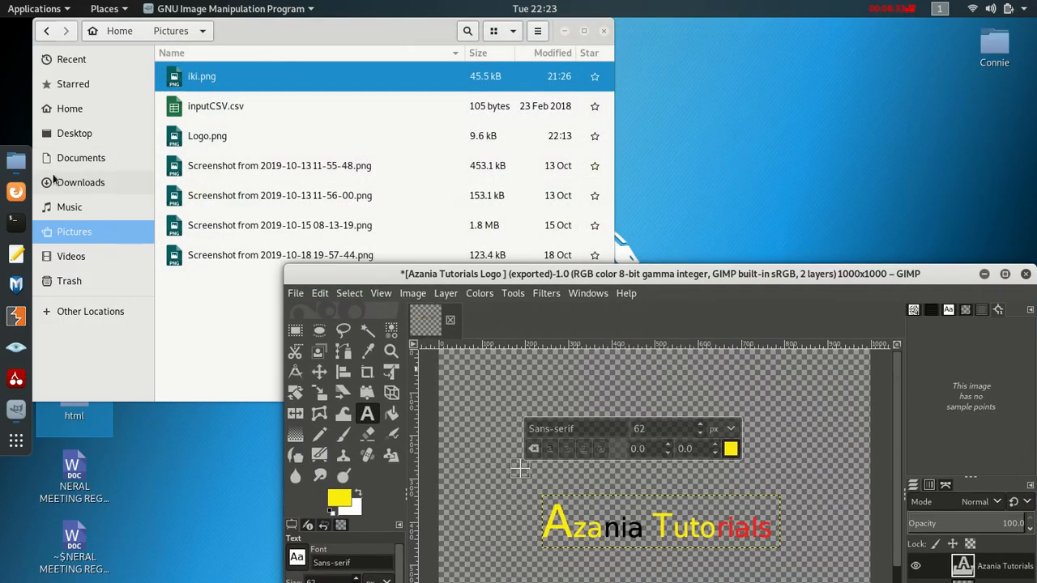
left_click(81, 157)
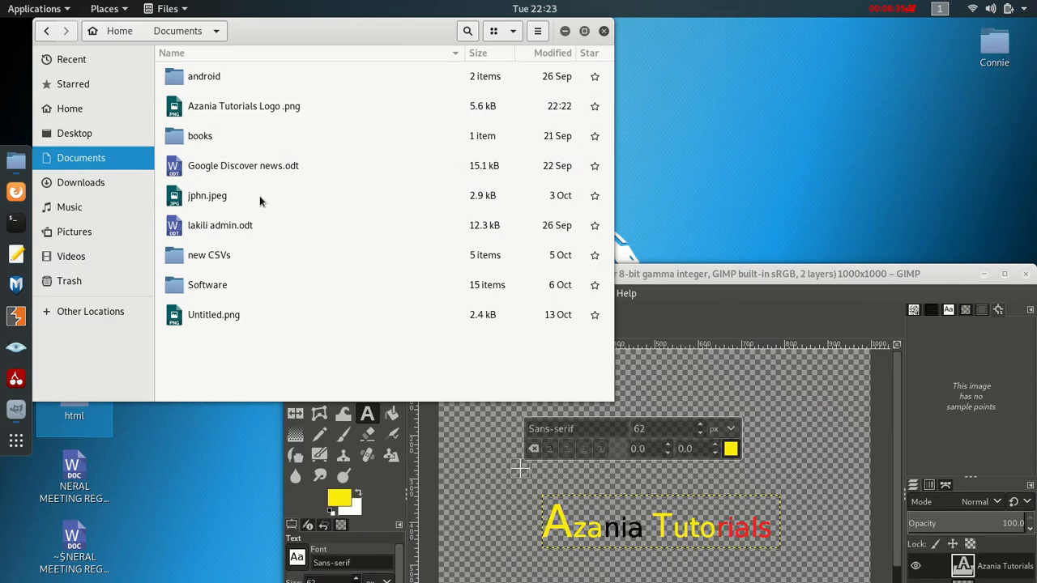
double_click(255, 105)
left_click_drag(392, 63, 241, 8)
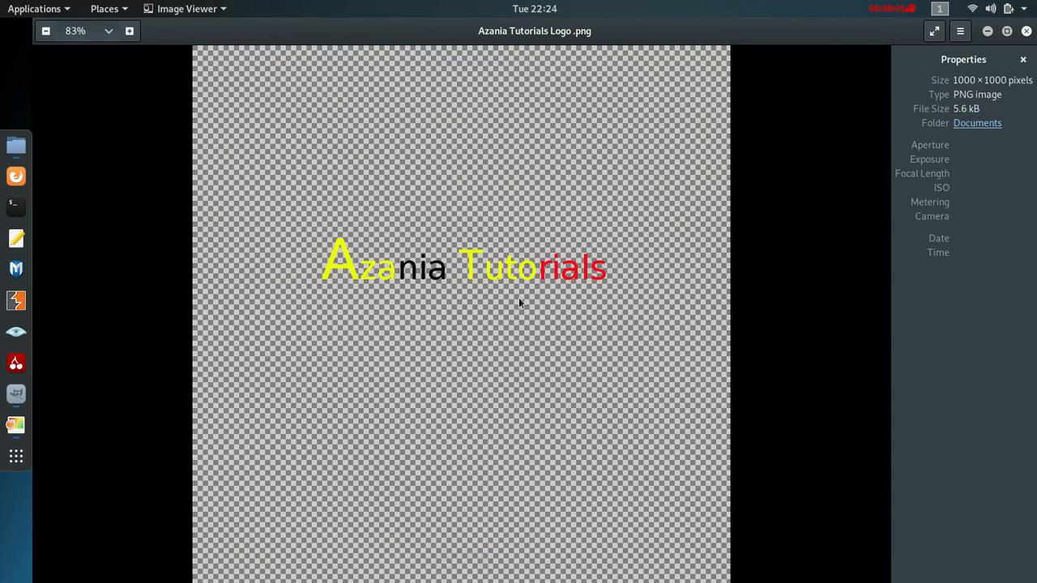
- Switch to LibreOffice Writer with a new blank document
left_click(16, 147)
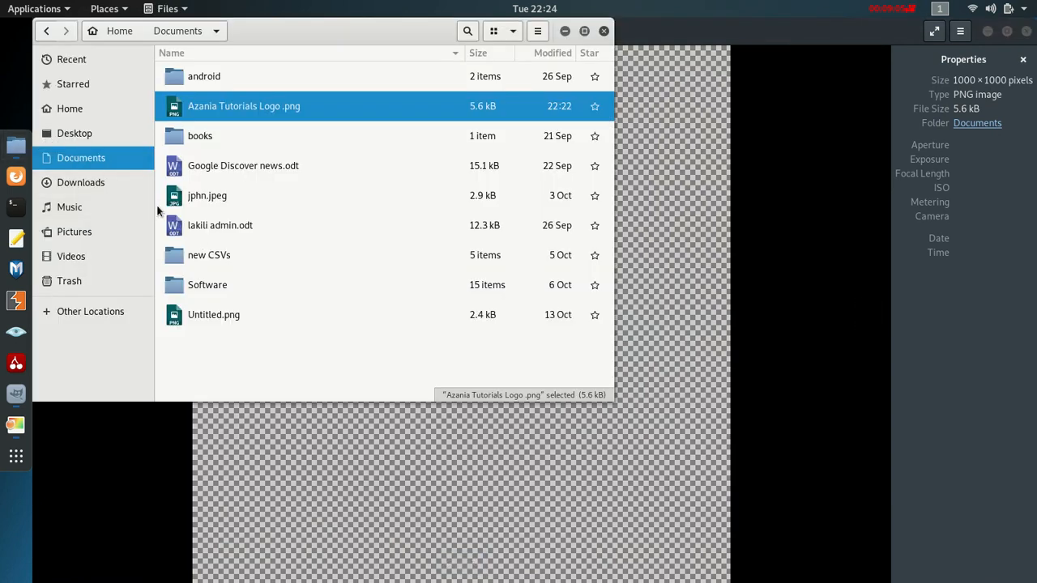
left_click(17, 456)
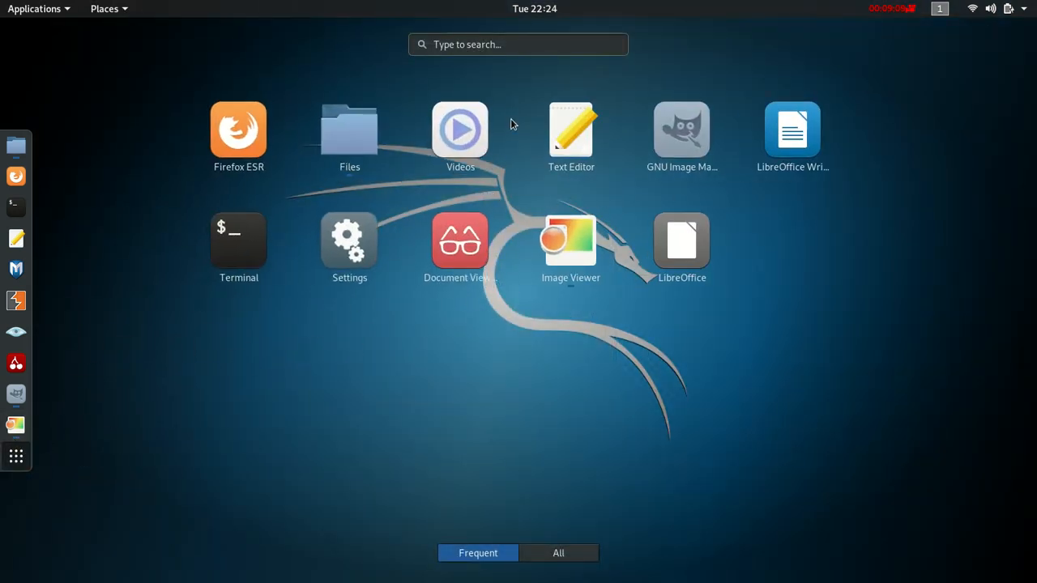
left_click(792, 131)
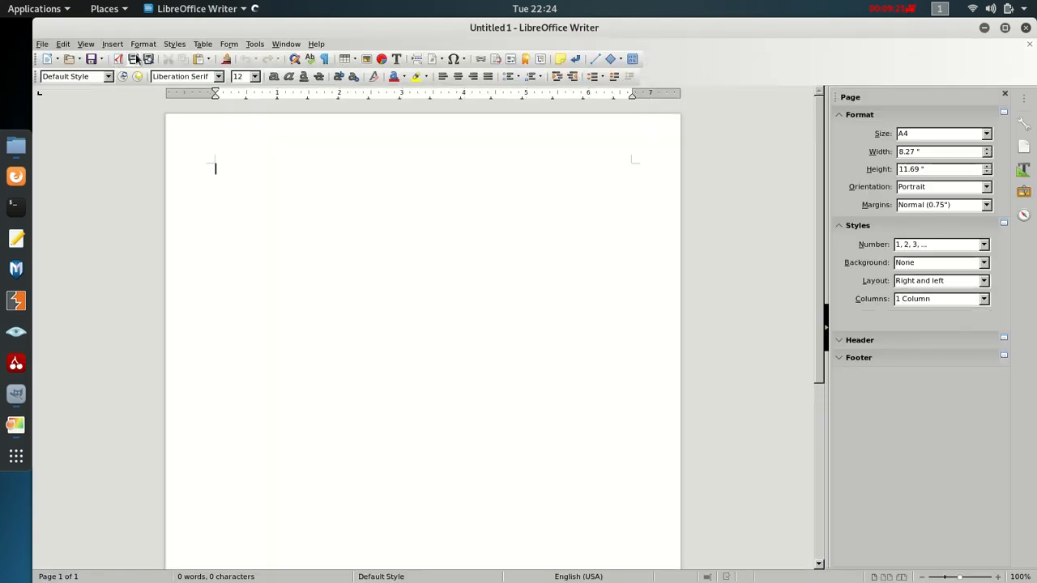
- Insert the image "Azania Tutorials Logo .png" from the Documents folder into the blank page and check its transparent background
left_click(115, 45)
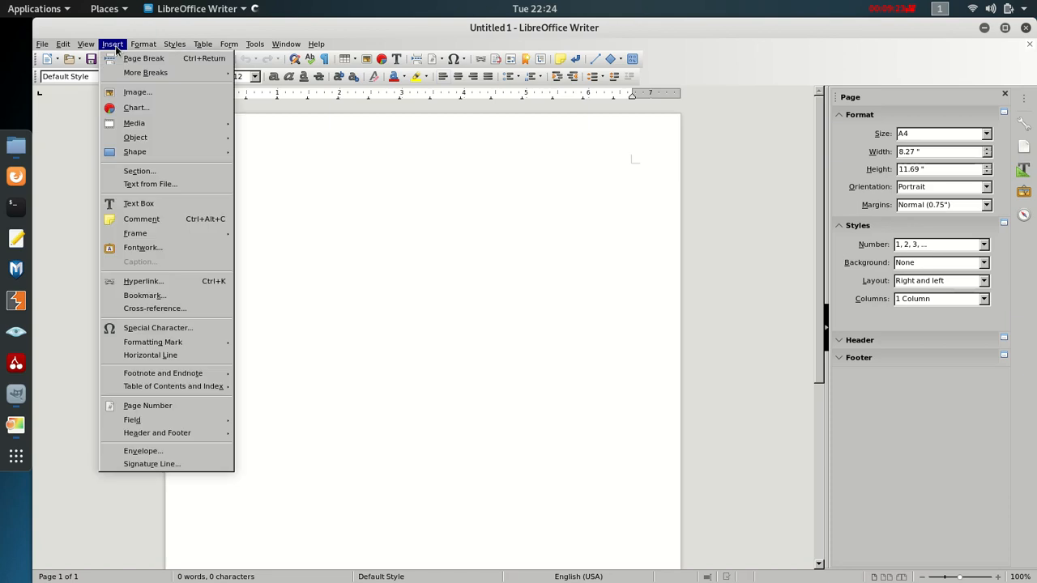
mouse_move(124, 75)
left_click(136, 92)
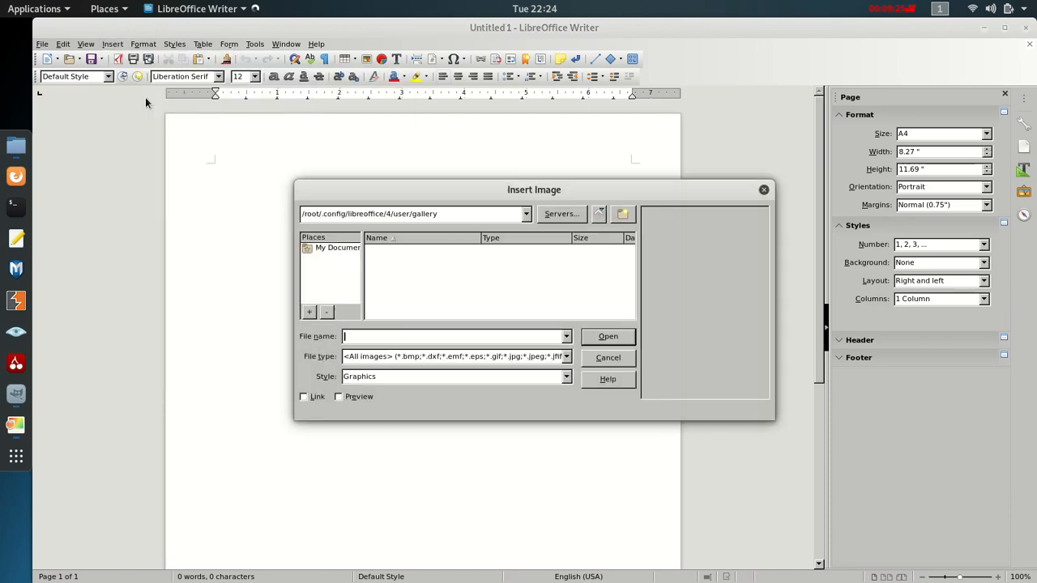
left_click(322, 248)
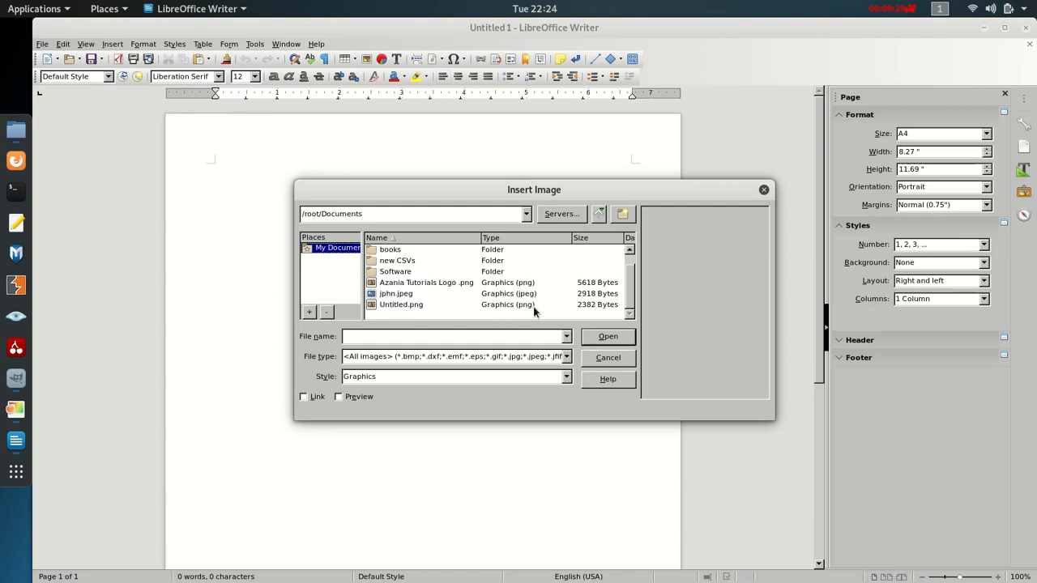
left_click(433, 283)
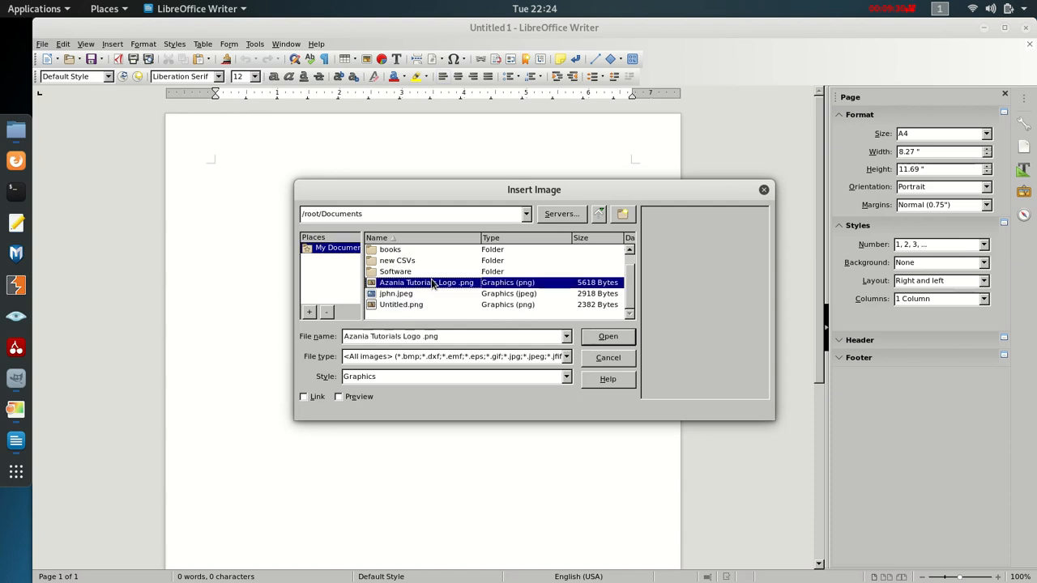
left_click(609, 337)
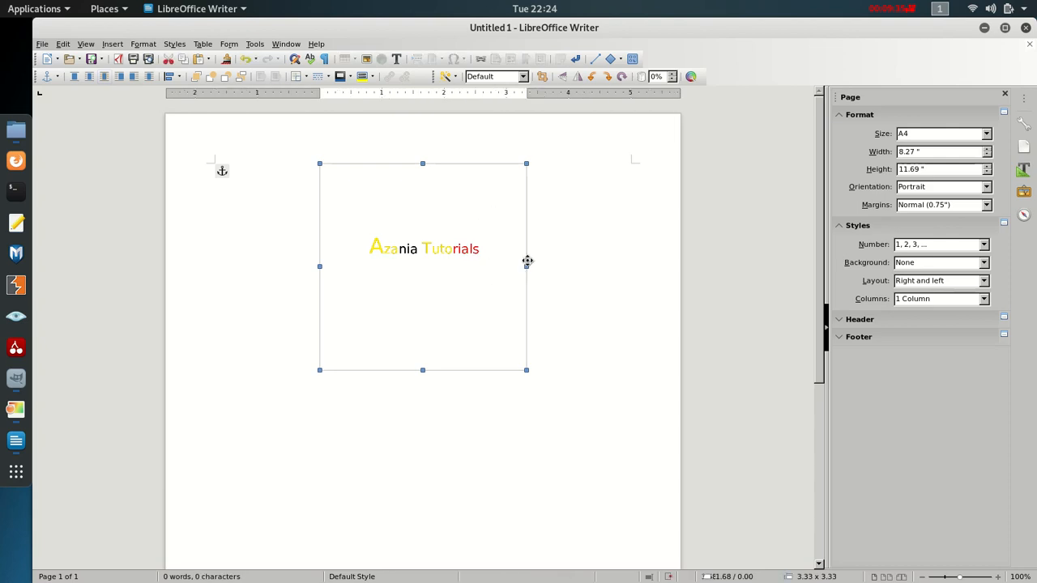
left_click(661, 272)
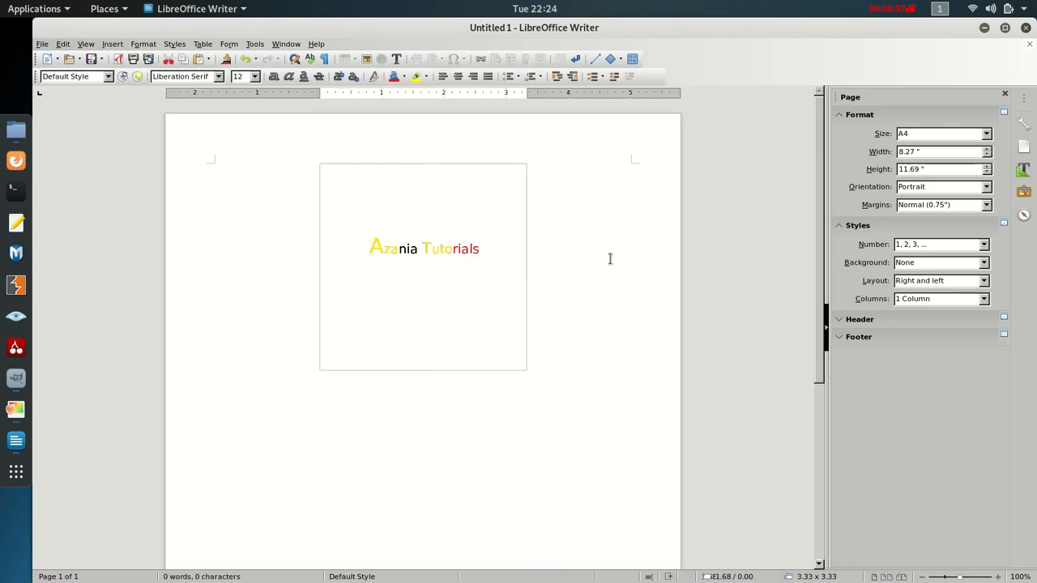
left_click(388, 194)
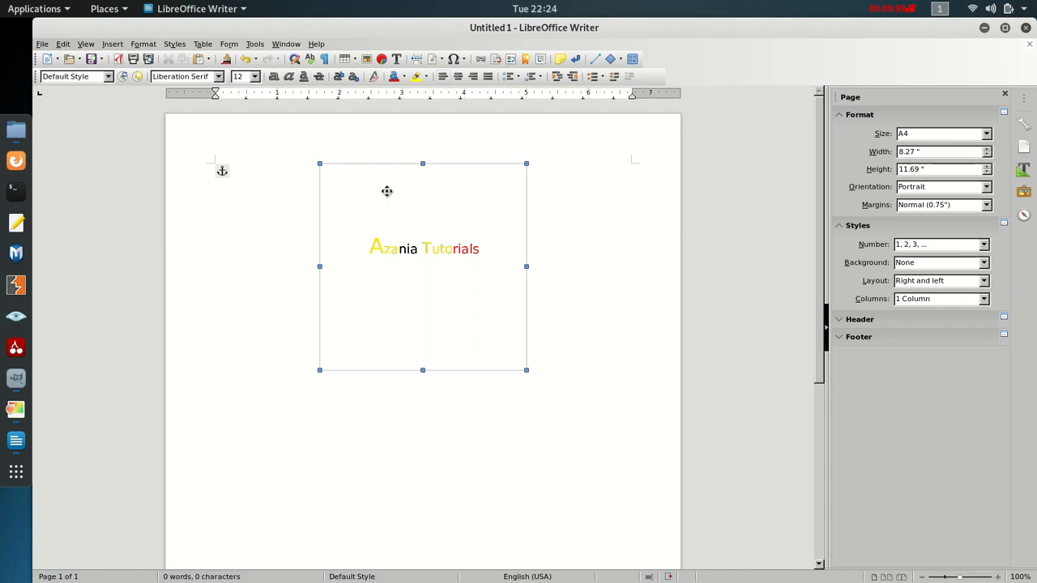
left_click(584, 204)
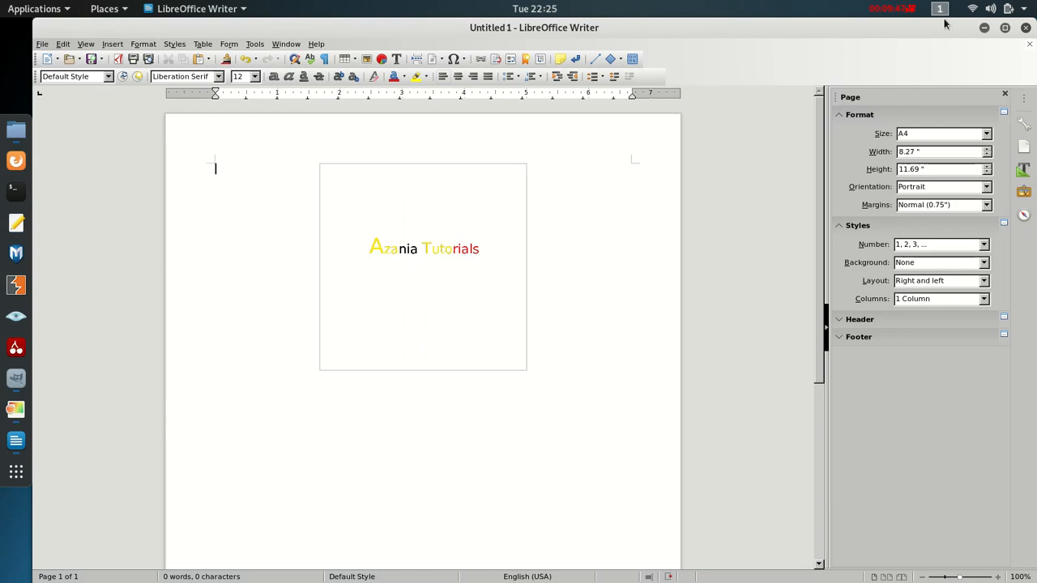
- Move the Writer window aside, close the logo's image preview, and switch back to a maximized GIMP window
left_click_drag(891, 39, 658, 338)
left_click(806, 158)
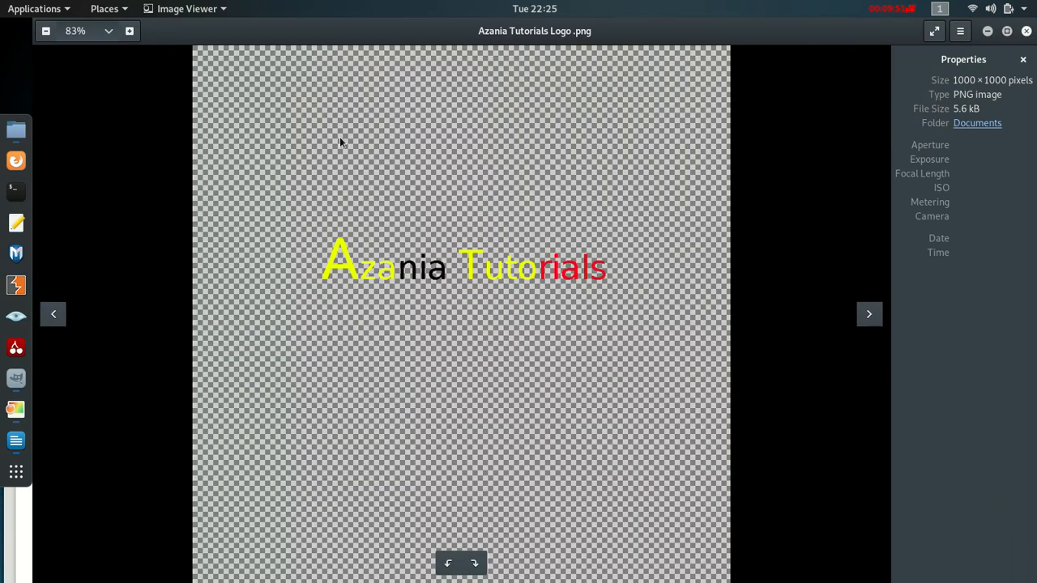
left_click(1027, 30)
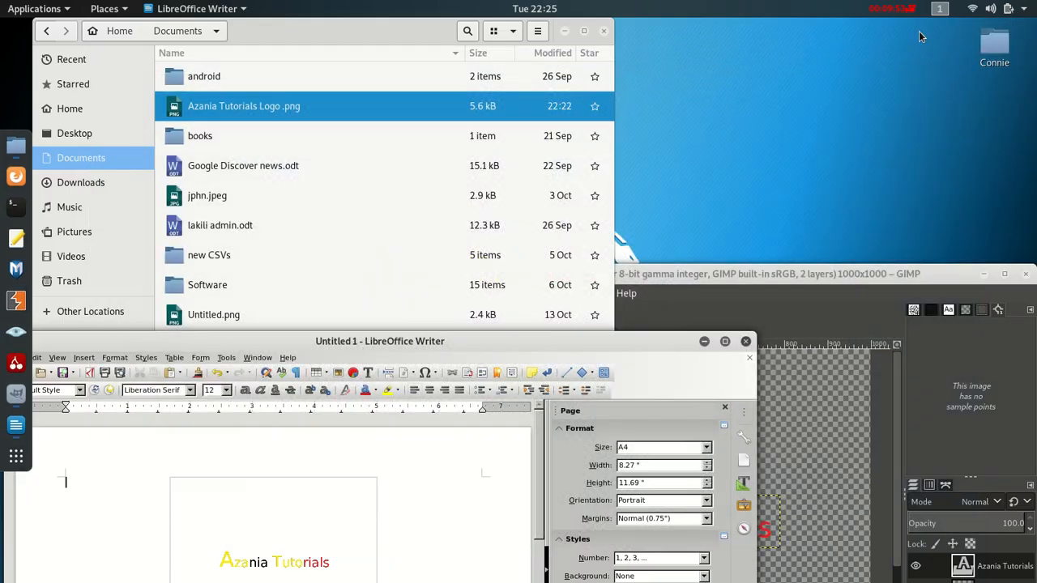
left_click(534, 321)
left_click_drag(592, 261, 591, 234)
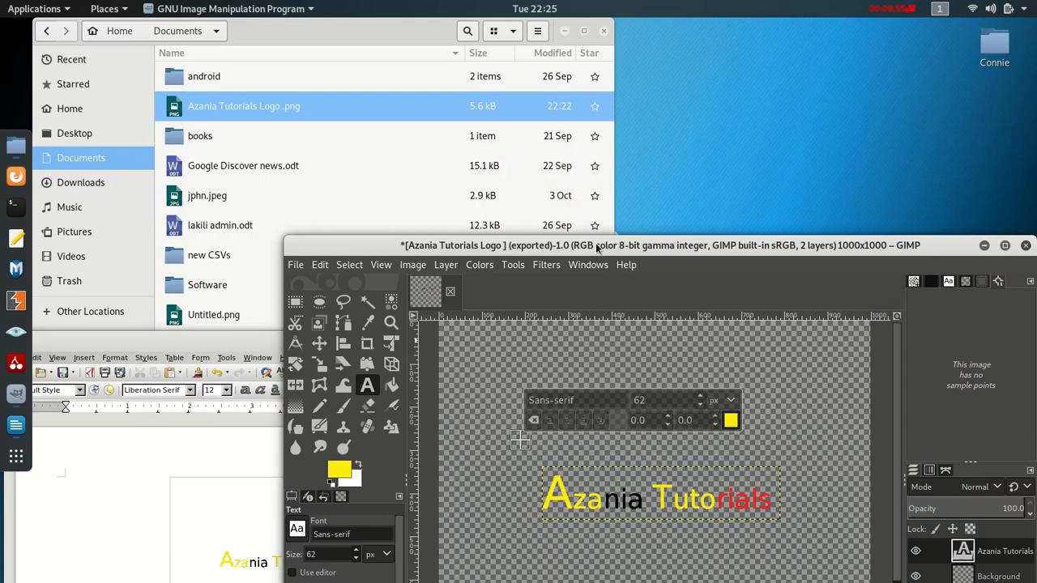
double_click(600, 249)
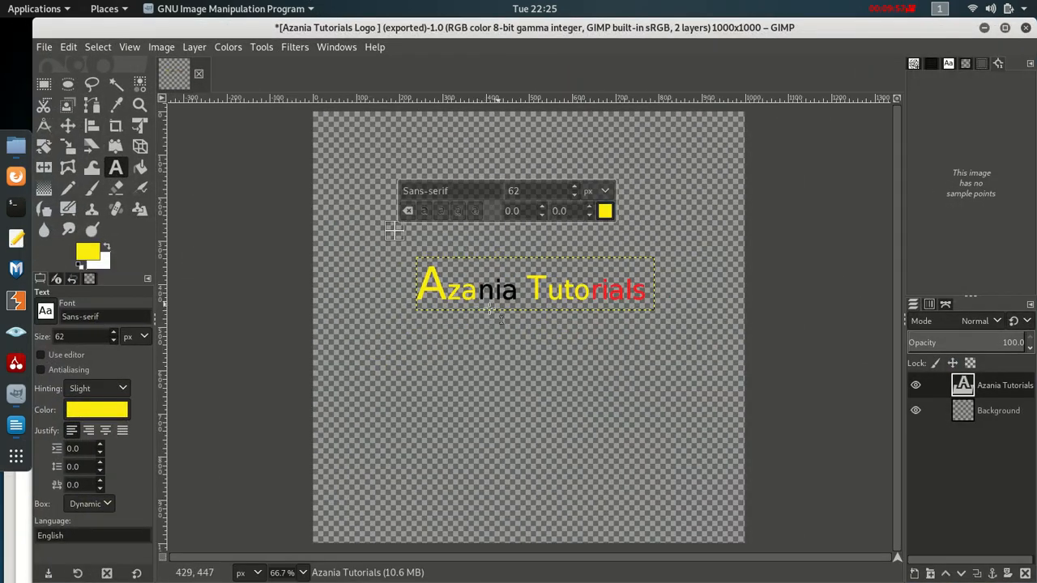